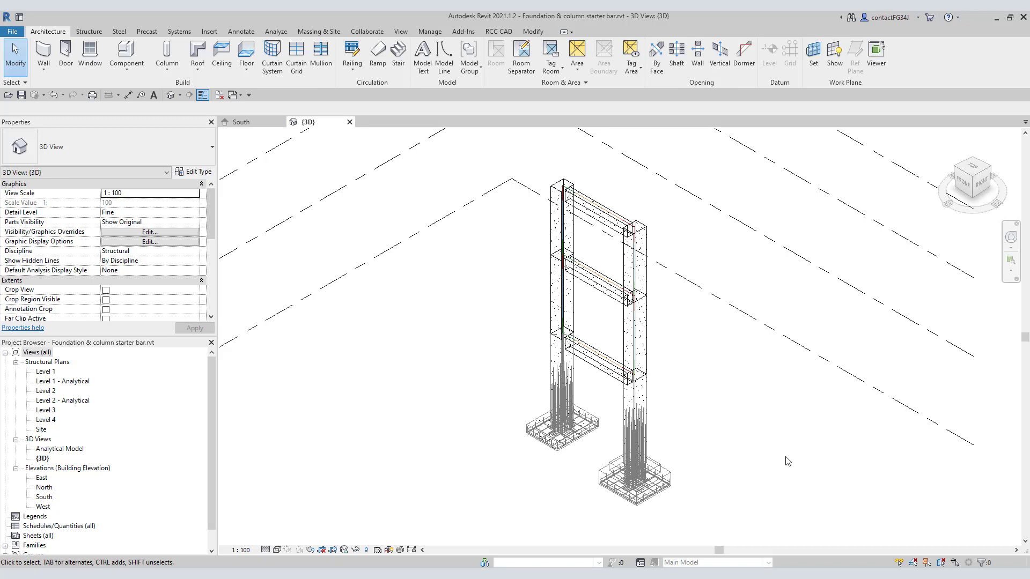
# Orbit and zoom the 3D frame to a near-front view and bring up the RCC CAD tools.
pyautogui.scroll(2, 750, 447)
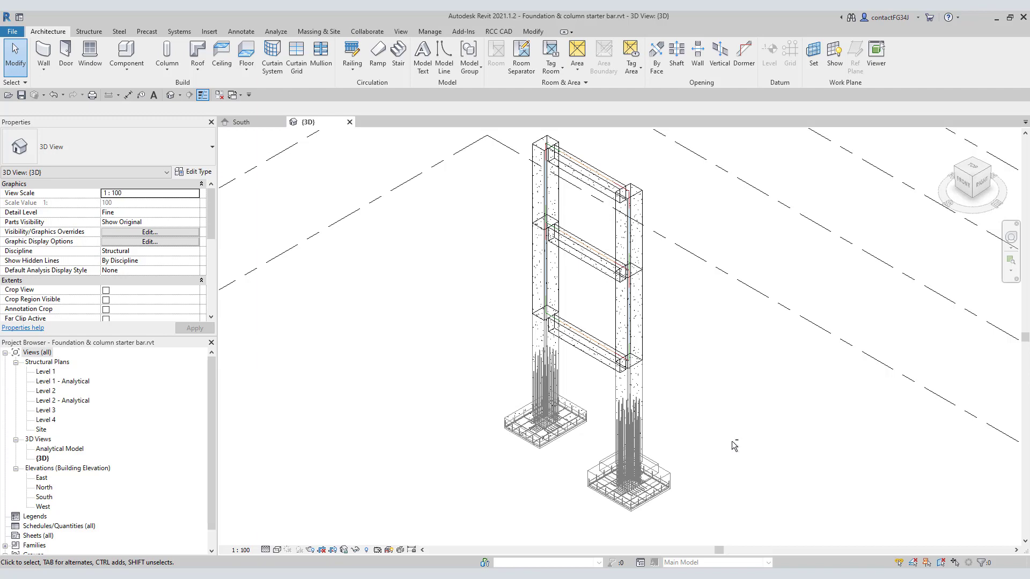
pyautogui.keyDown('shift'); pyautogui.moveTo(733, 427); pyautogui.dragTo(802, 335, button='middle'); pyautogui.keyUp('shift')
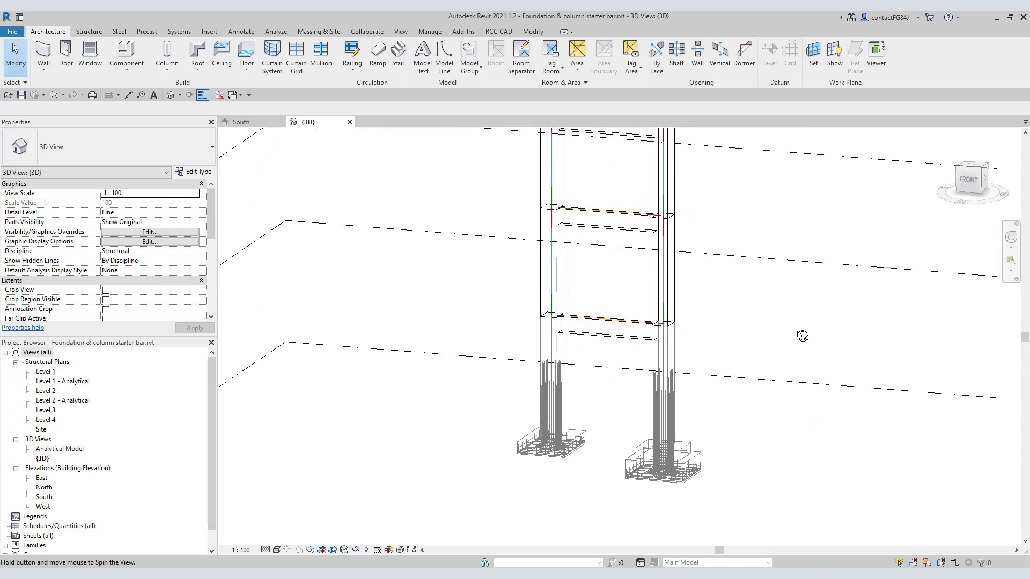
pyautogui.scroll(2, 741, 306)
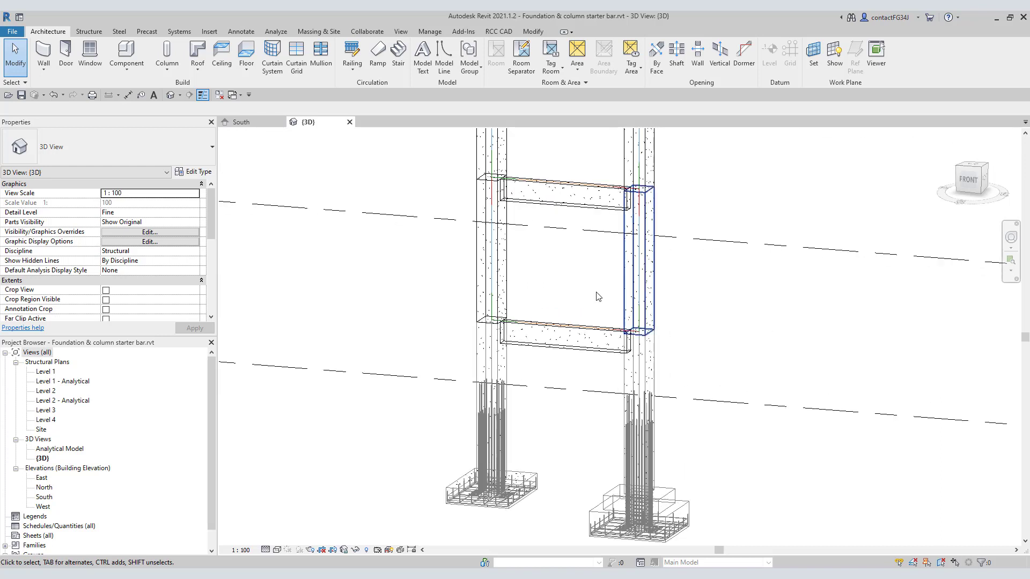
pyautogui.click(500, 32)
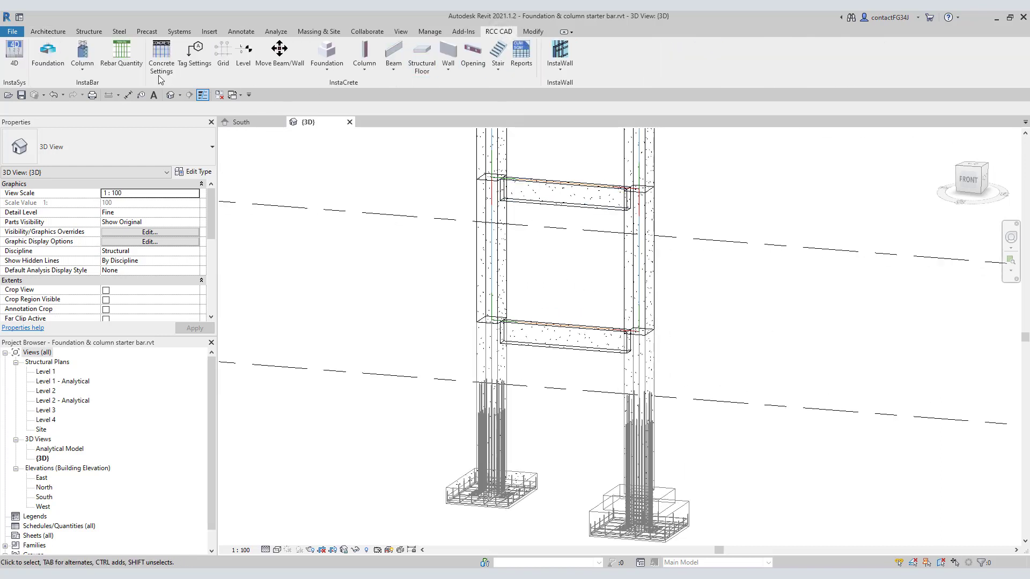
pyautogui.click(84, 73)
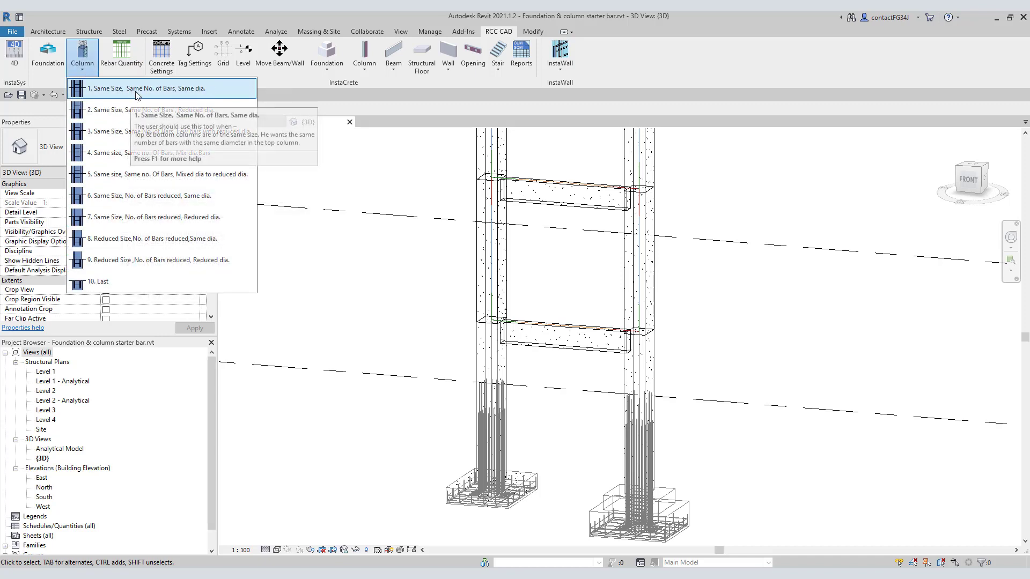
pyautogui.click(234, 207)
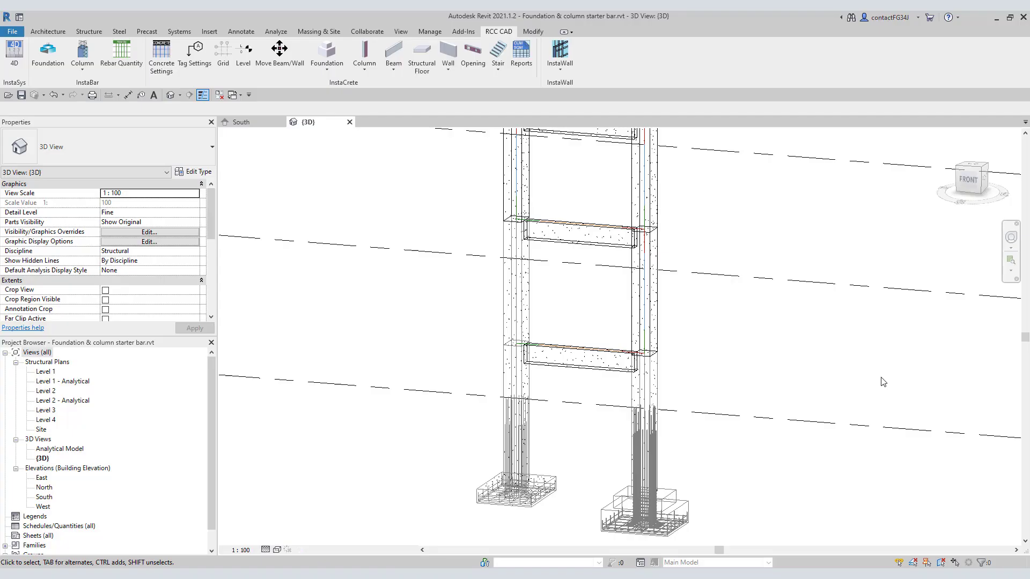
pyautogui.scroll(4, 572, 302)
pyautogui.scroll(-3, 576, 305)
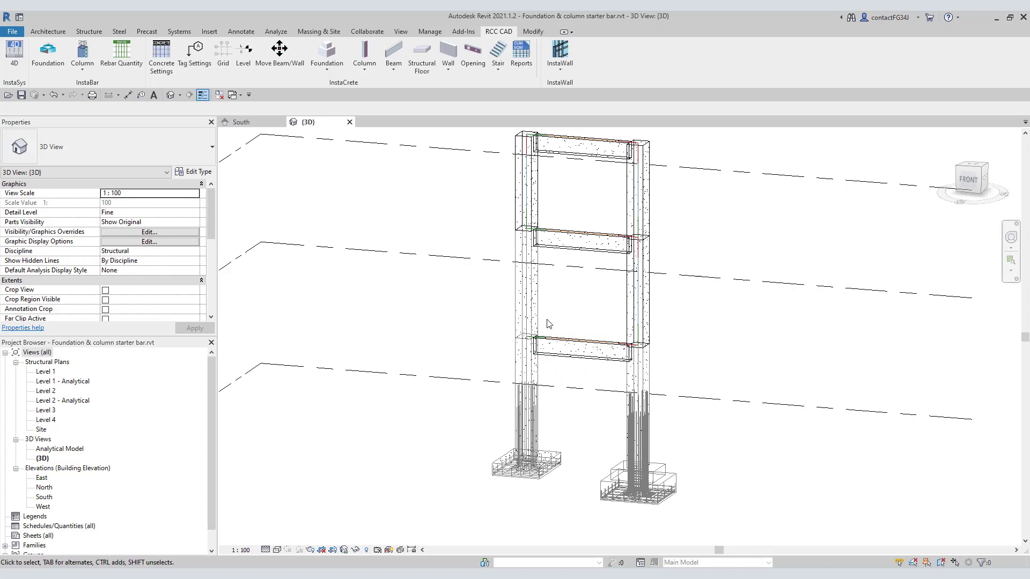
# Start Column option '1. Same Size, Same No. of Bars, Same dia.' on the left column.
pyautogui.click(531, 349)
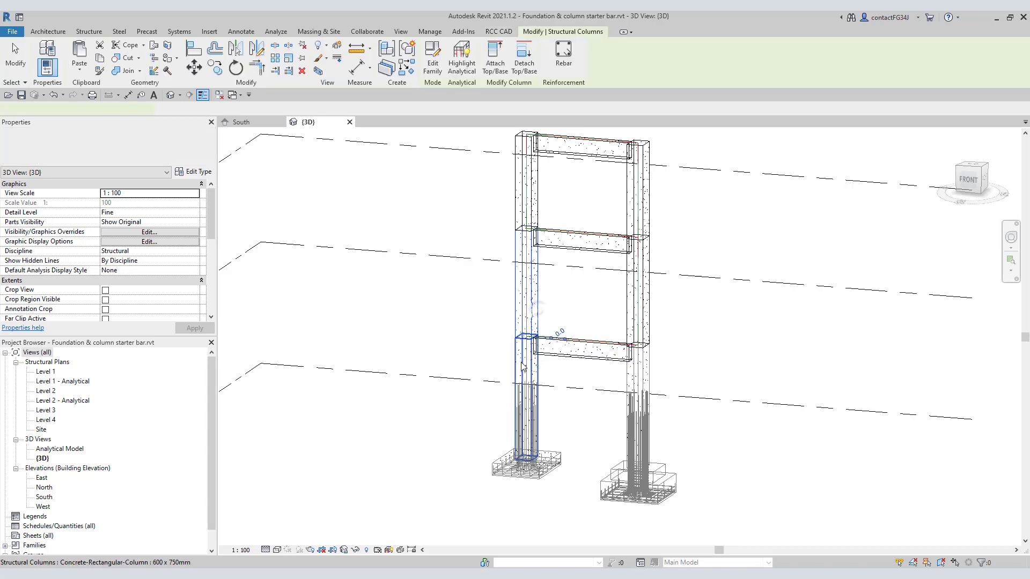
pyautogui.click(474, 339)
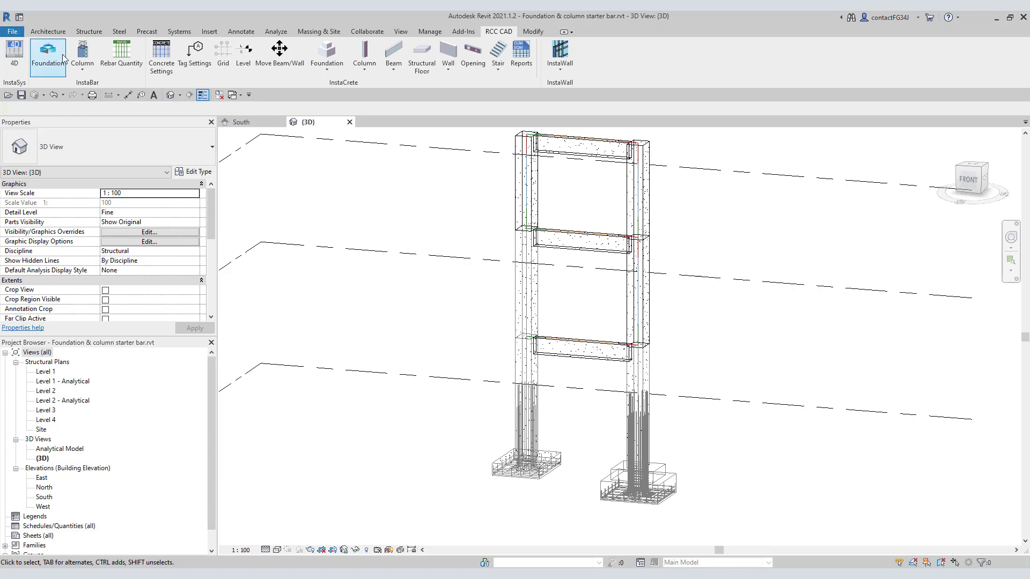
pyautogui.click(82, 60)
pyautogui.click(100, 89)
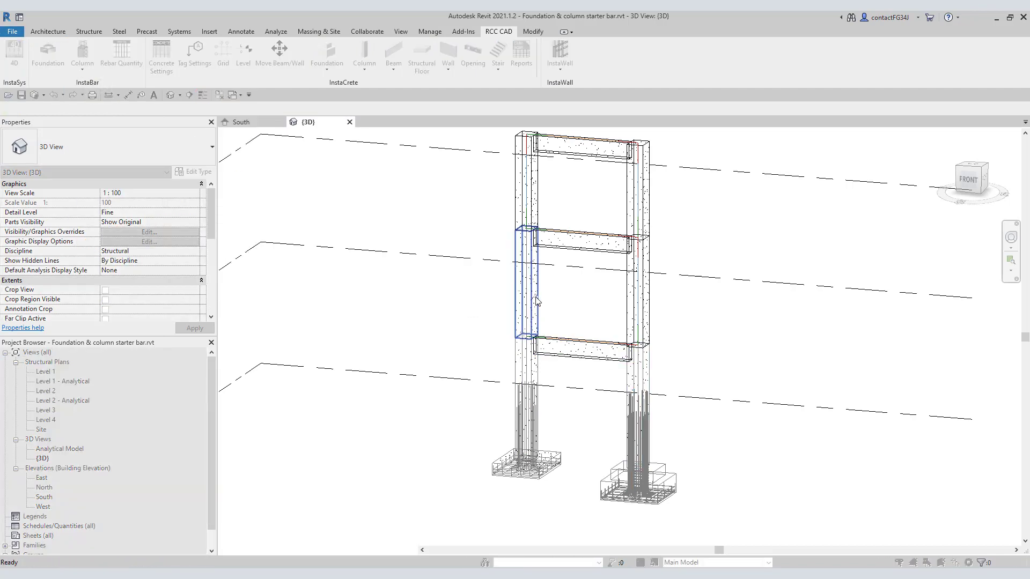
pyautogui.click(527, 370)
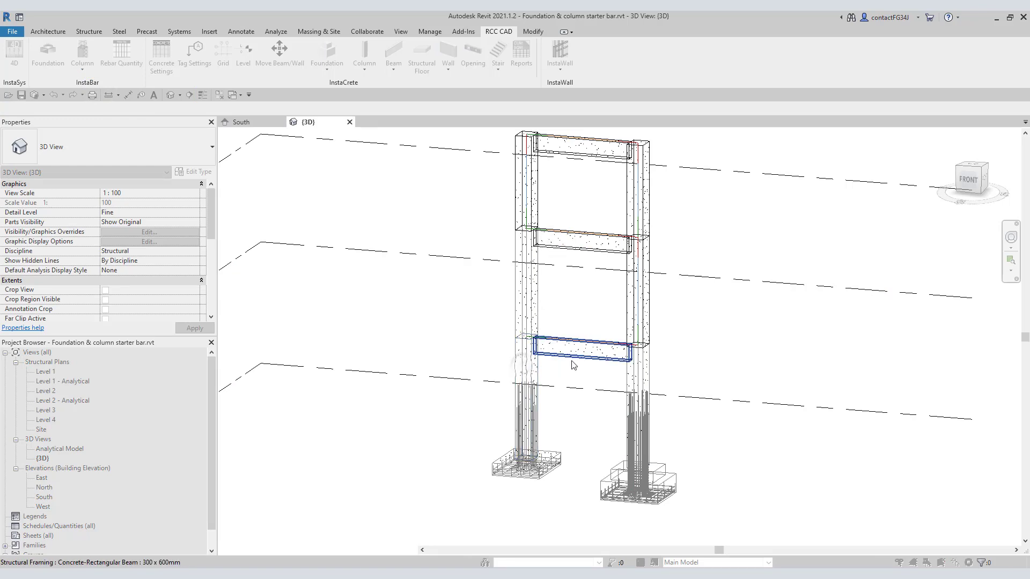
pyautogui.press('Escape')
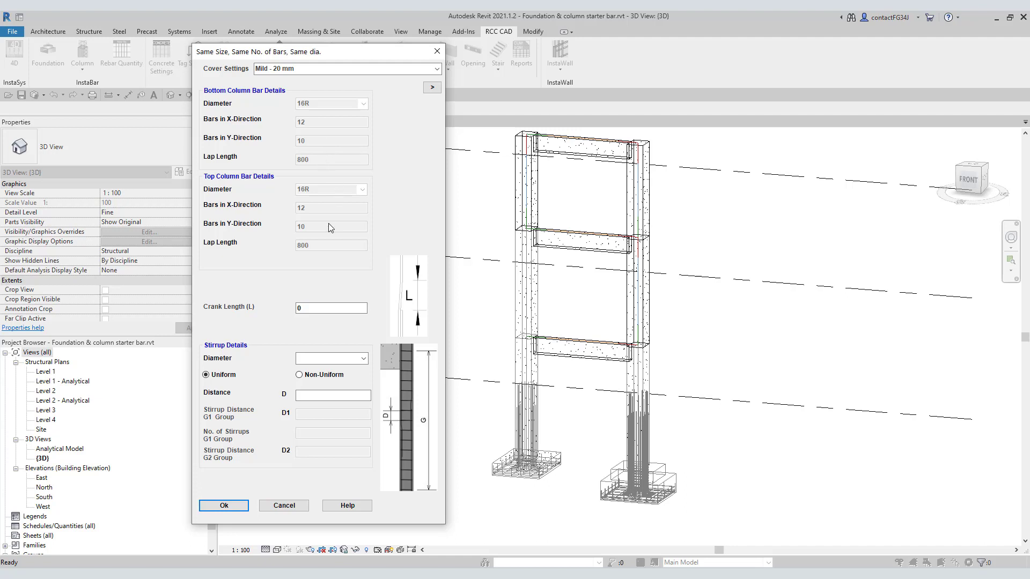
# Expand the bar layout preview of the column cross-section.
pyautogui.click(432, 88)
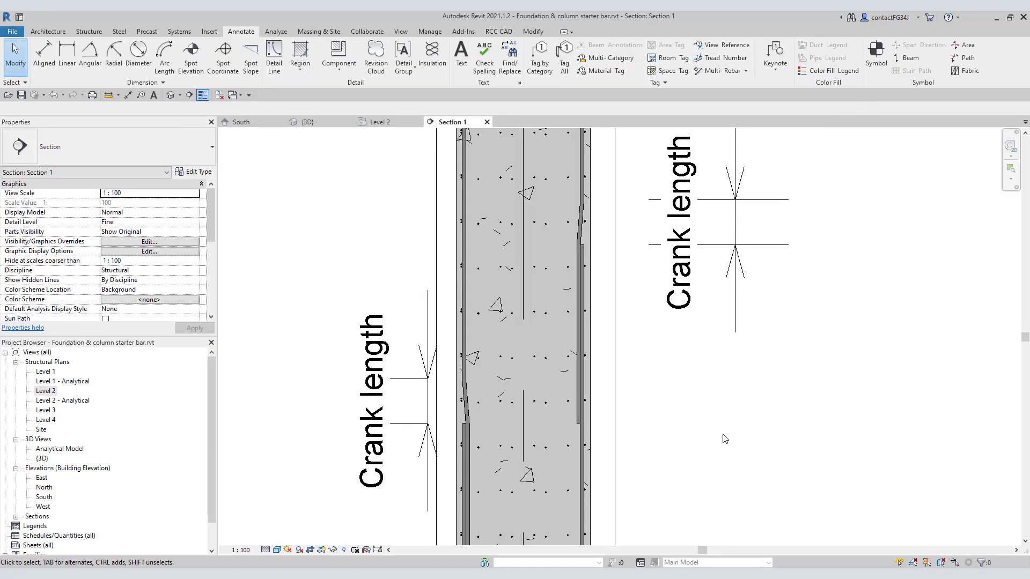
pyautogui.scroll(-2, 726, 437)
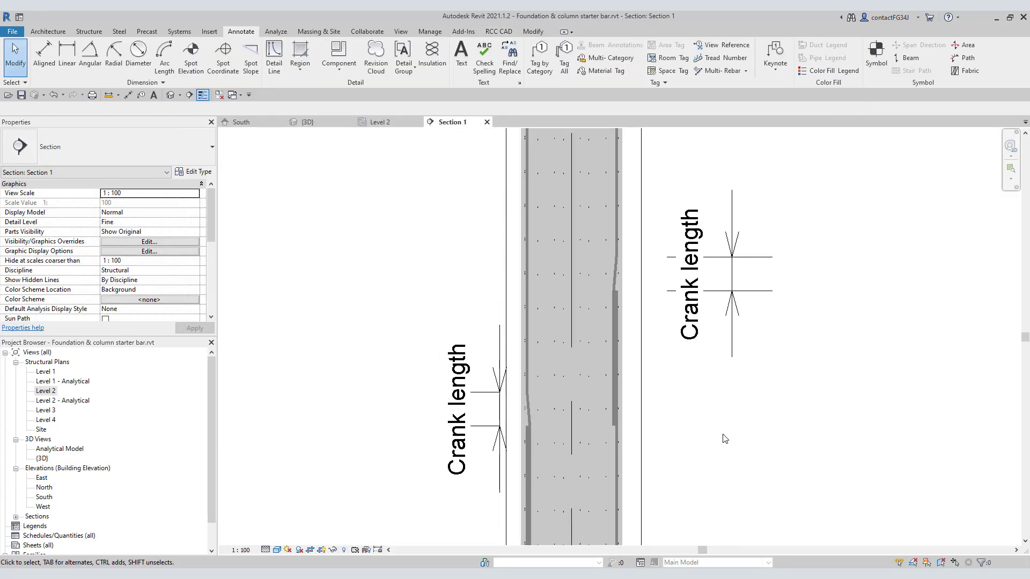
# Zoom around Section 1 to inspect the crank length and select the Crank Length value.
pyautogui.scroll(-1, 724, 437)
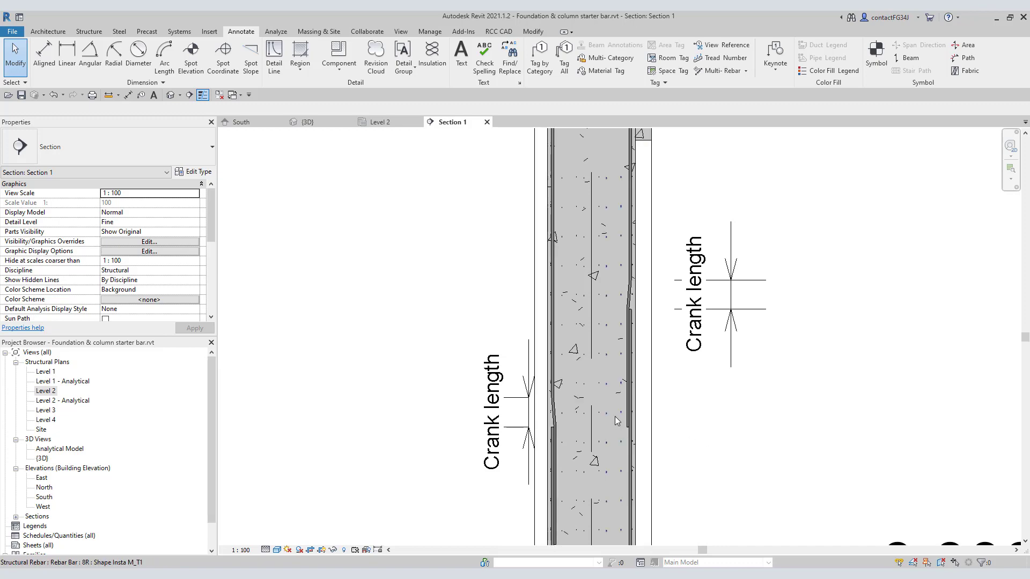
pyautogui.scroll(5, 617, 421)
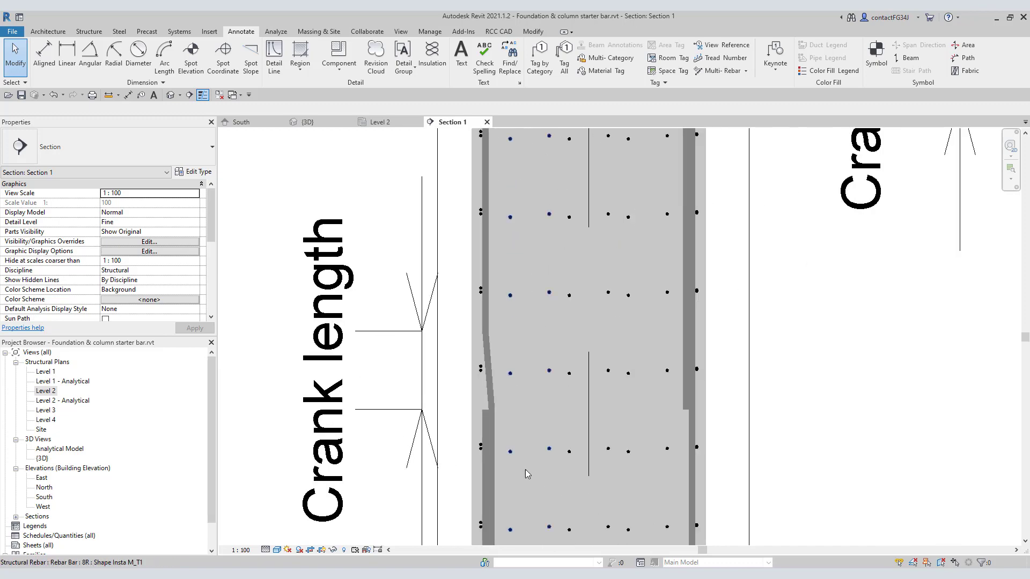
pyautogui.scroll(-3, 516, 426)
pyautogui.scroll(3, 643, 266)
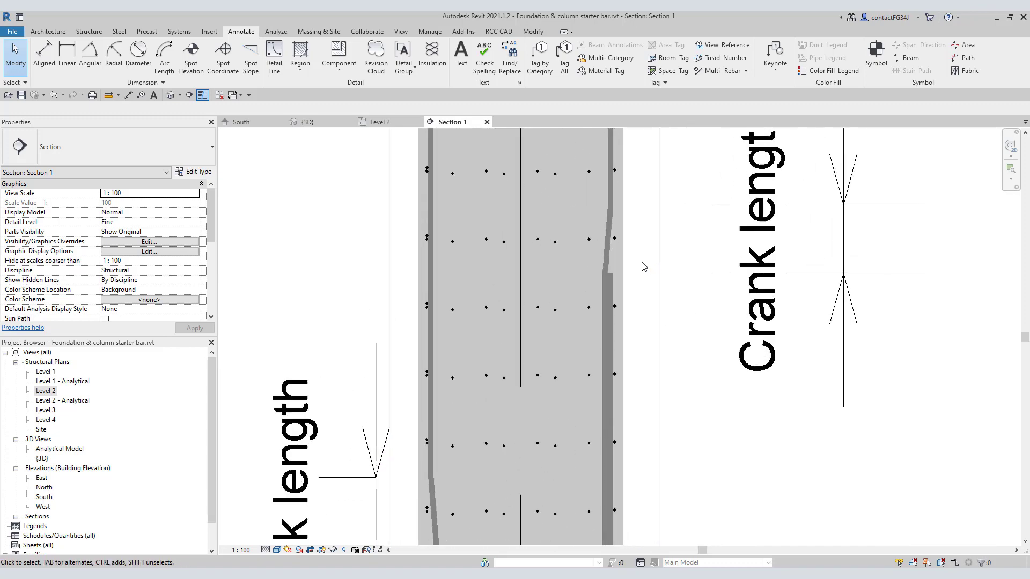
pyautogui.scroll(2, 643, 267)
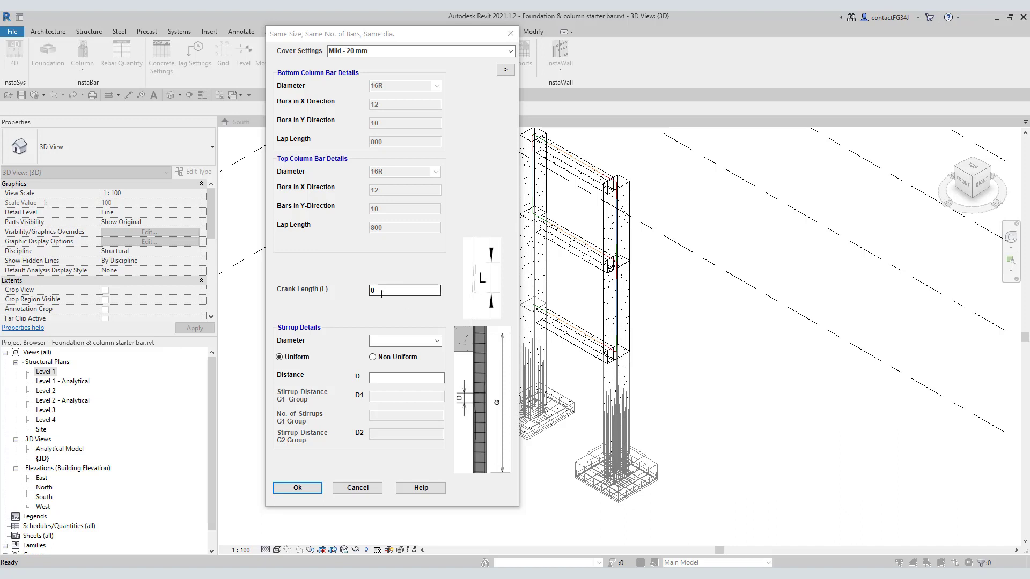
pyautogui.moveTo(382, 294); pyautogui.dragTo(369, 297)
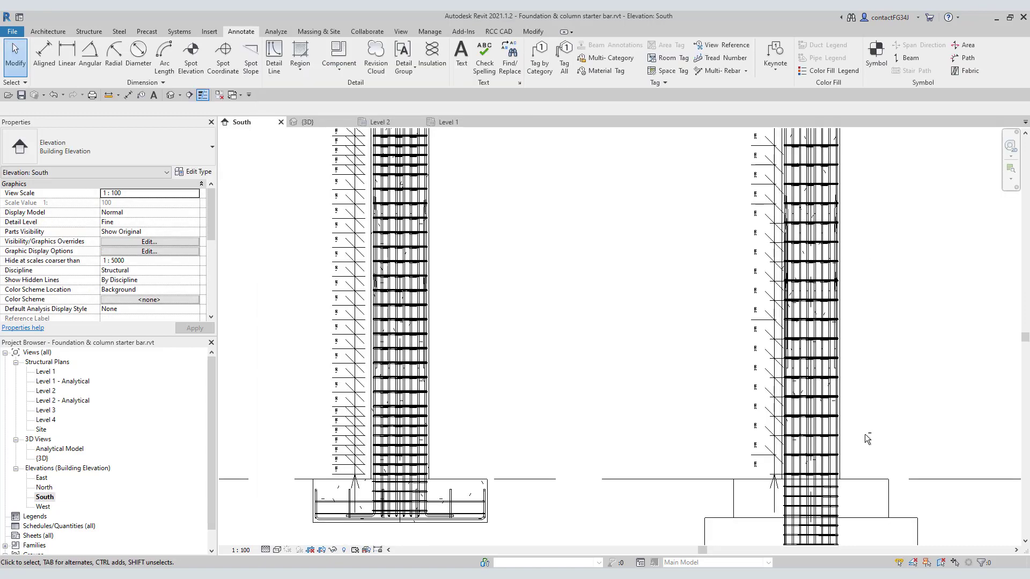
# Pan and zoom along the South elevation column to inspect its stirrup spacing.
pyautogui.moveTo(865, 434); pyautogui.dragTo(829, 439, button='middle')
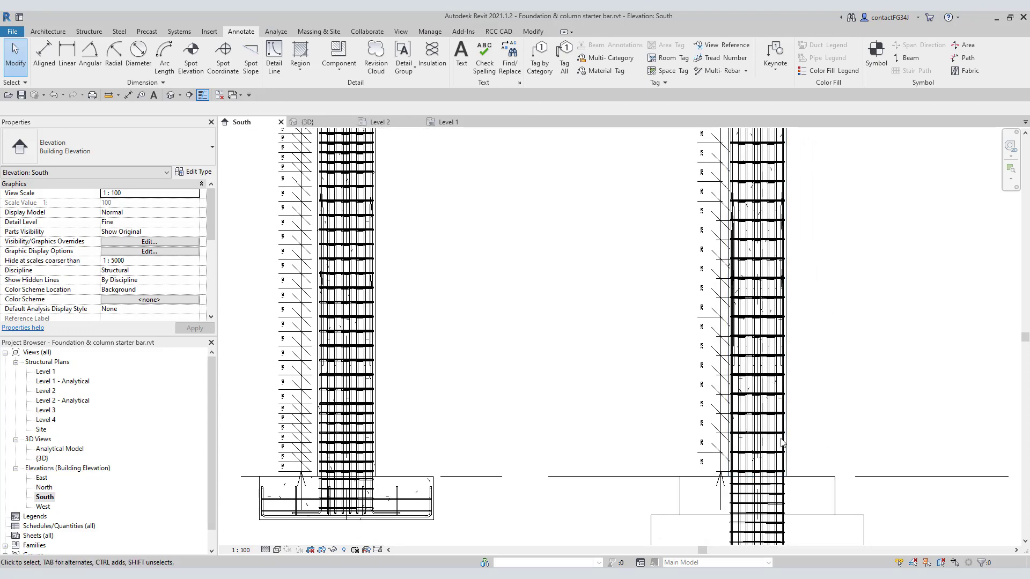
pyautogui.scroll(4, 723, 440)
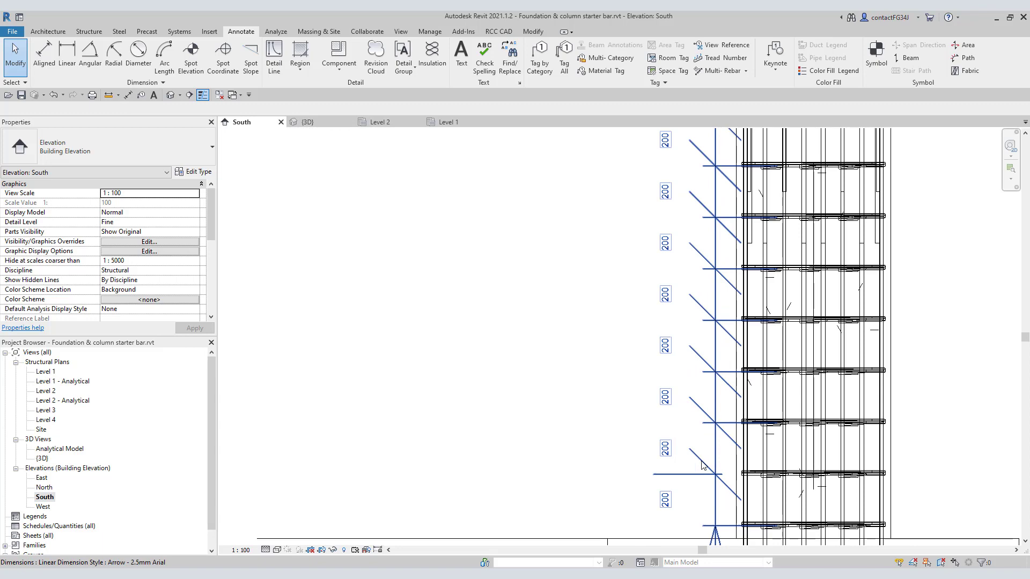
pyautogui.scroll(1, 697, 300)
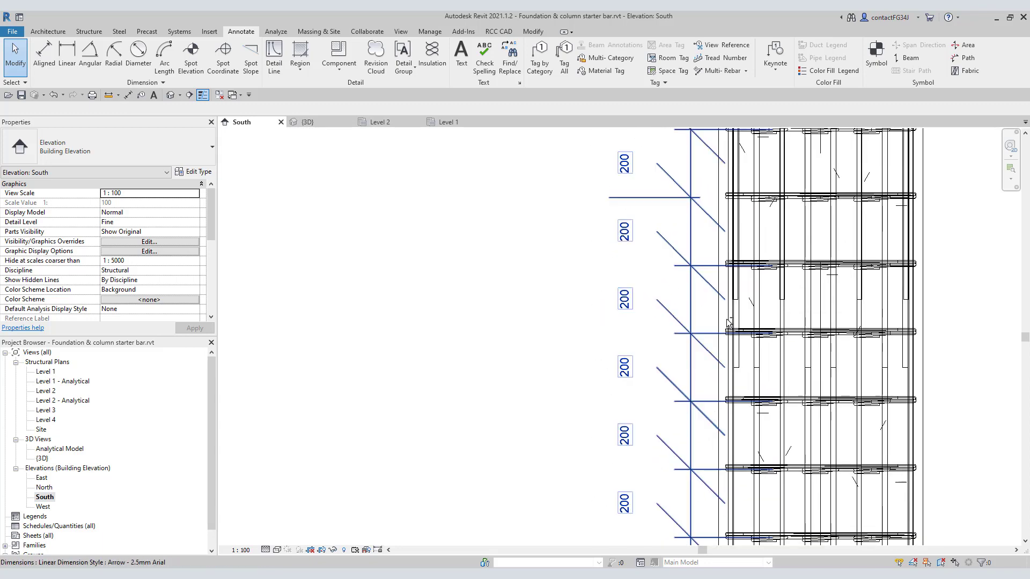
pyautogui.moveTo(727, 323); pyautogui.dragTo(806, 273, button='middle')
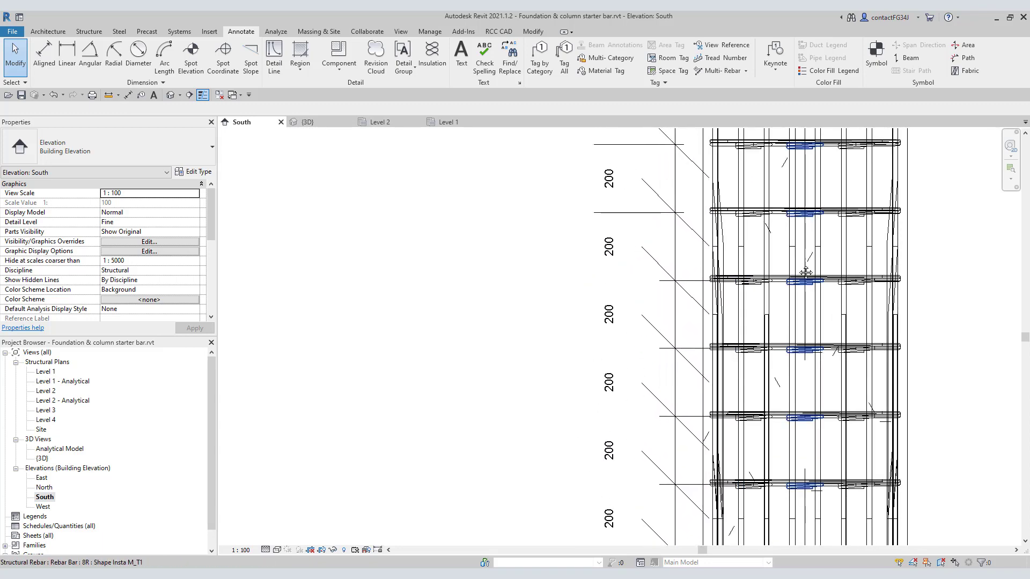
pyautogui.scroll(-5, 806, 273)
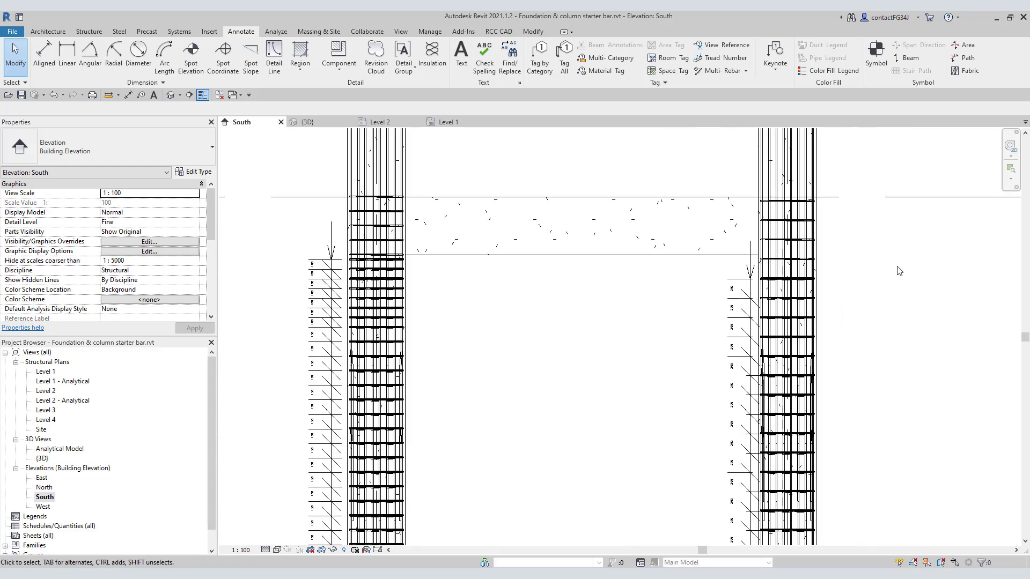
pyautogui.scroll(-1, 899, 271)
pyautogui.scroll(-1, 911, 231)
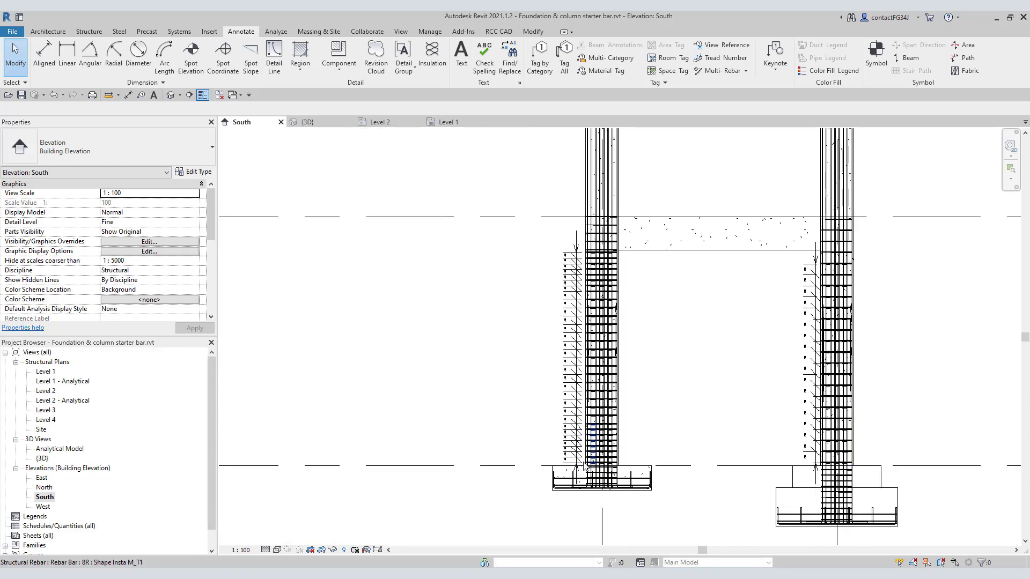
pyautogui.scroll(6, 585, 465)
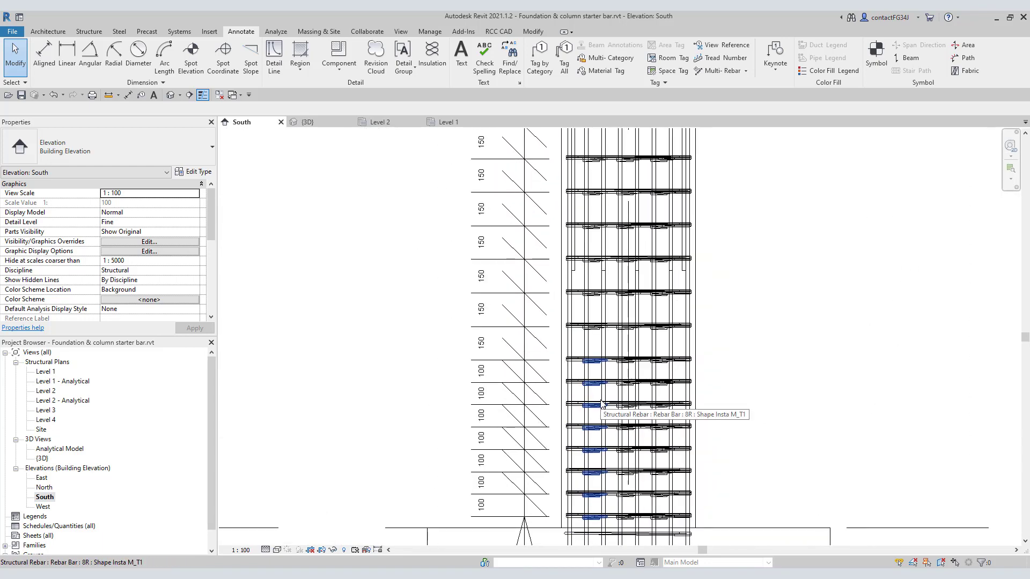
pyautogui.scroll(-1, 559, 447)
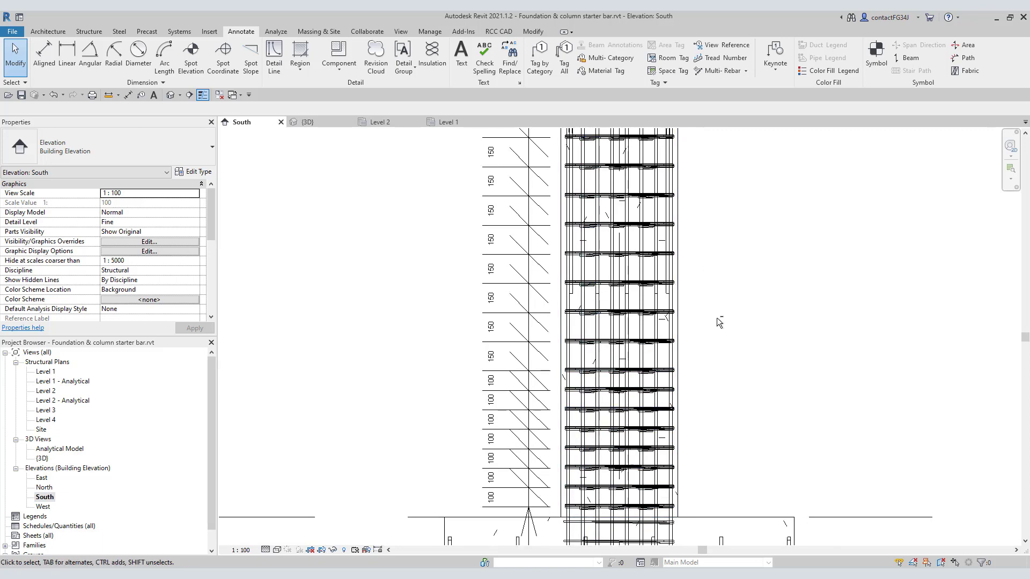
# Move higher up the column, select a stirrup set to check its layout, then deselect it.
pyautogui.moveTo(738, 274); pyautogui.dragTo(719, 436, button='middle')
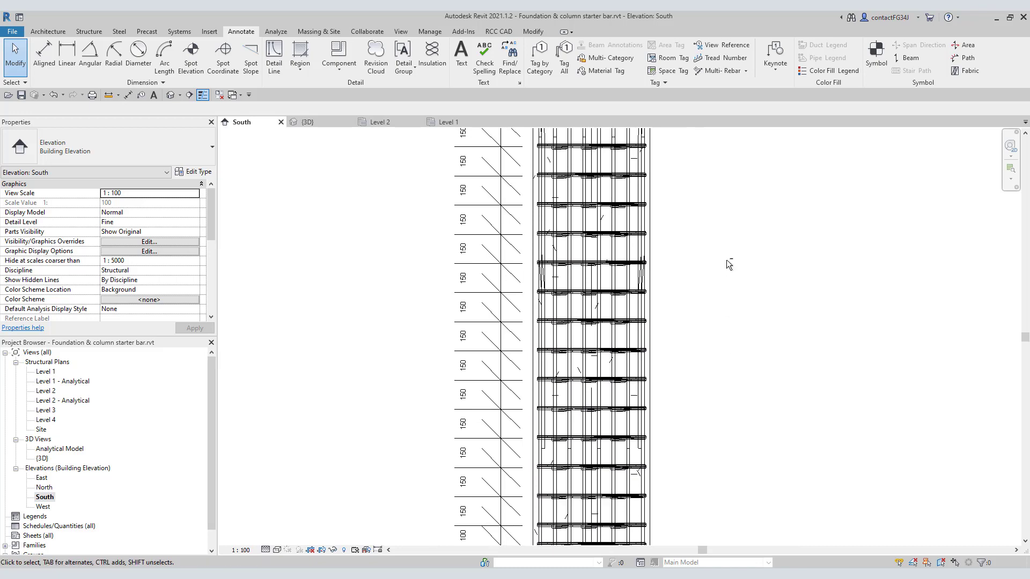
pyautogui.moveTo(731, 262); pyautogui.dragTo(740, 437, button='middle')
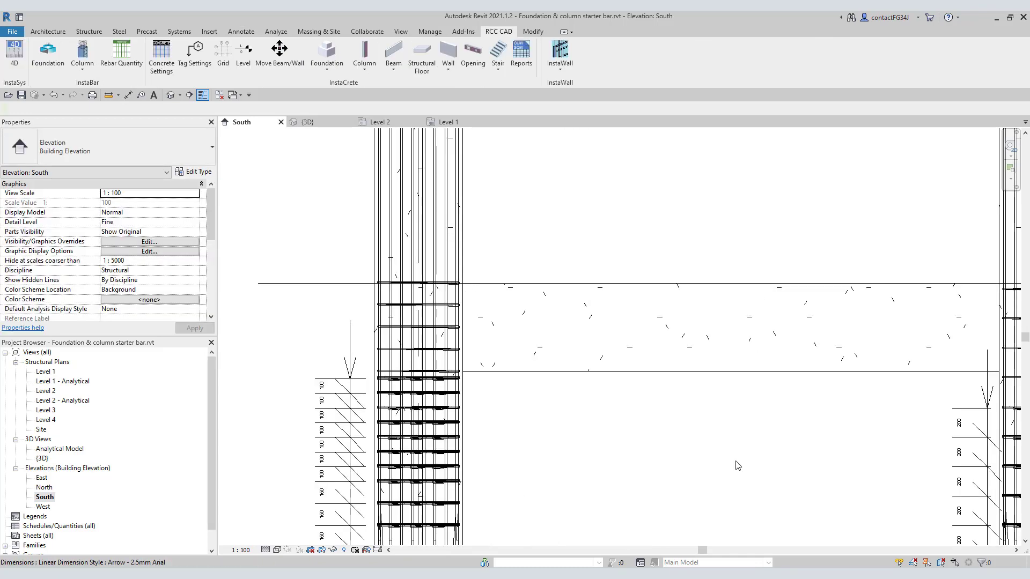
pyautogui.scroll(3, 333, 268)
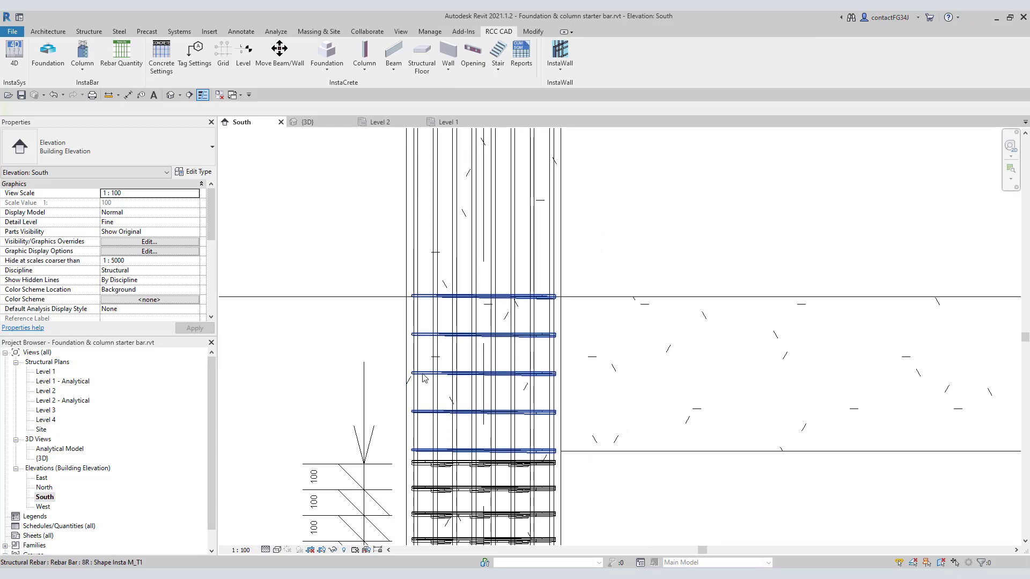
pyautogui.click(427, 377)
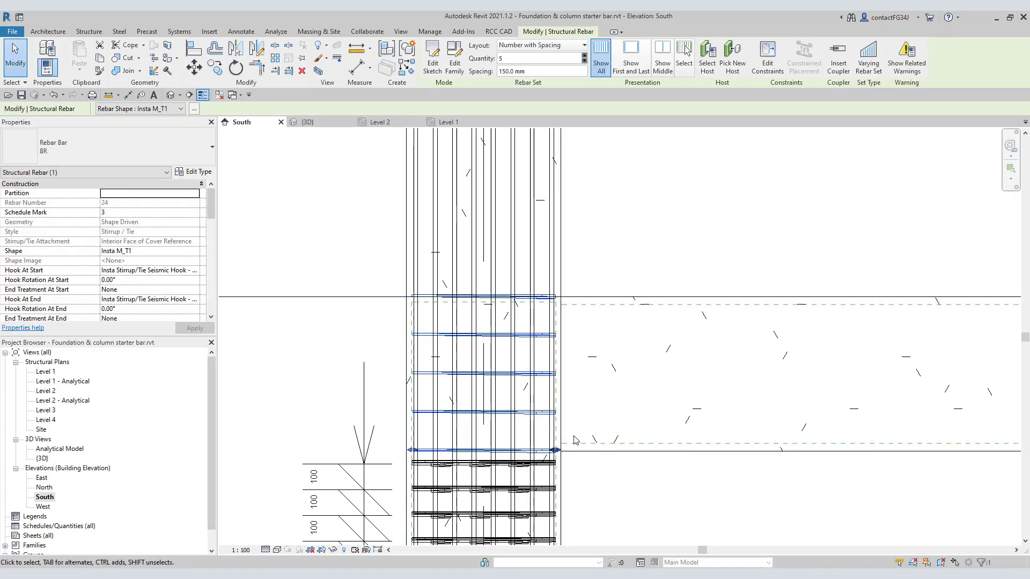
pyautogui.scroll(-5, 669, 395)
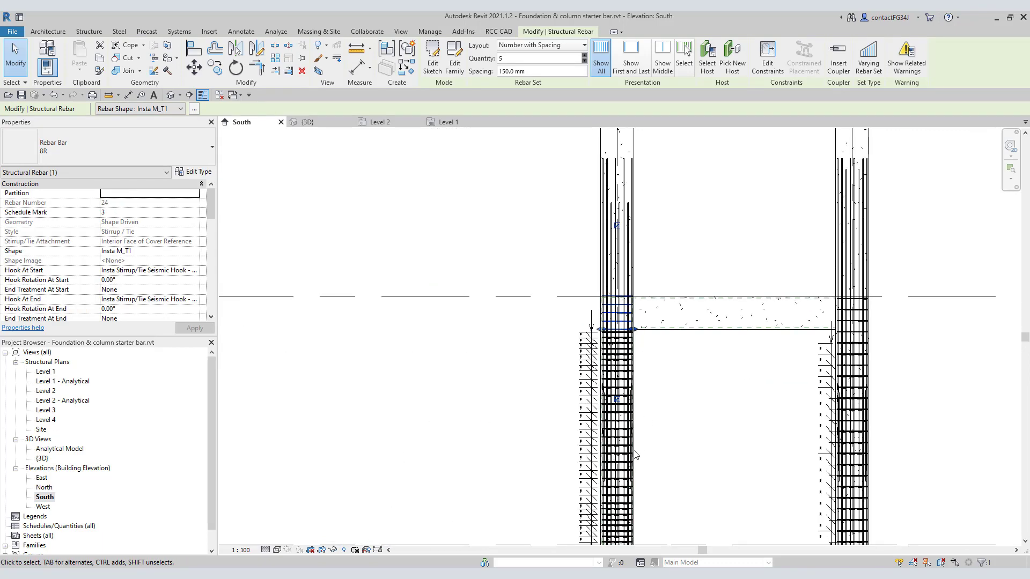
pyautogui.press('Escape')
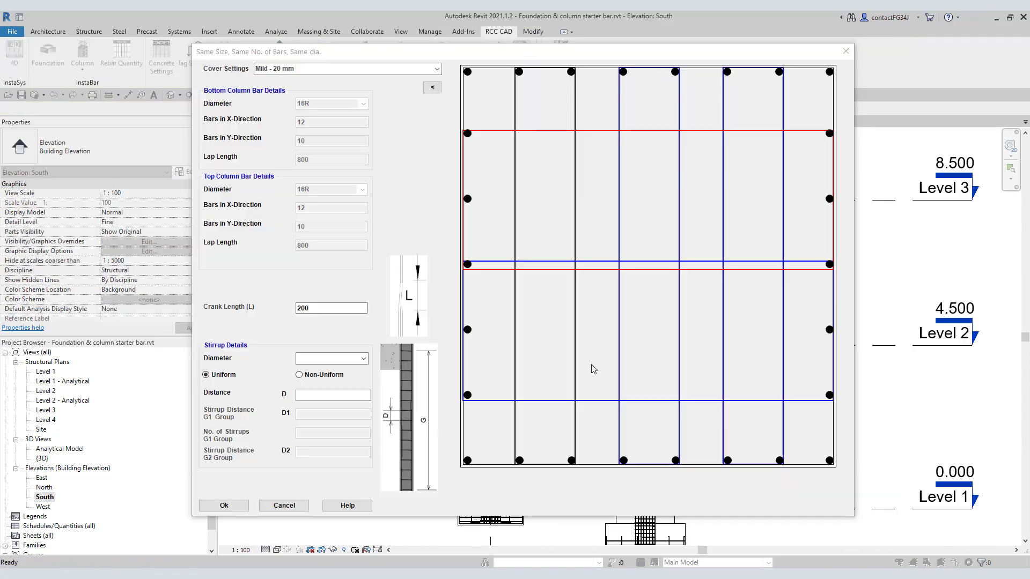
# Set 8R non-uniform stirrups (D1 100, 8 in G1, D2 175) and generate the column rebar.
pyautogui.click(357, 342)
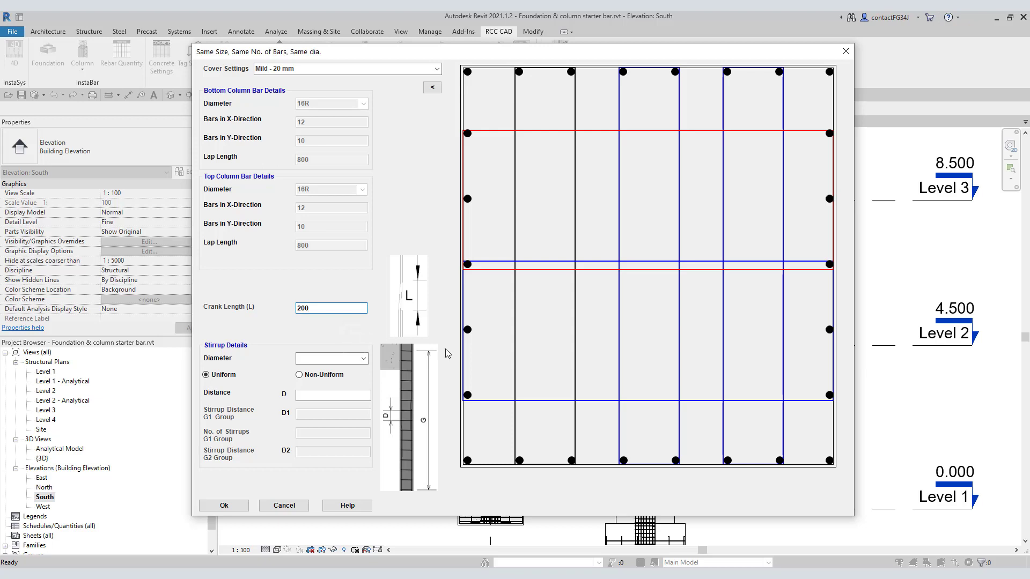
pyautogui.click(369, 362)
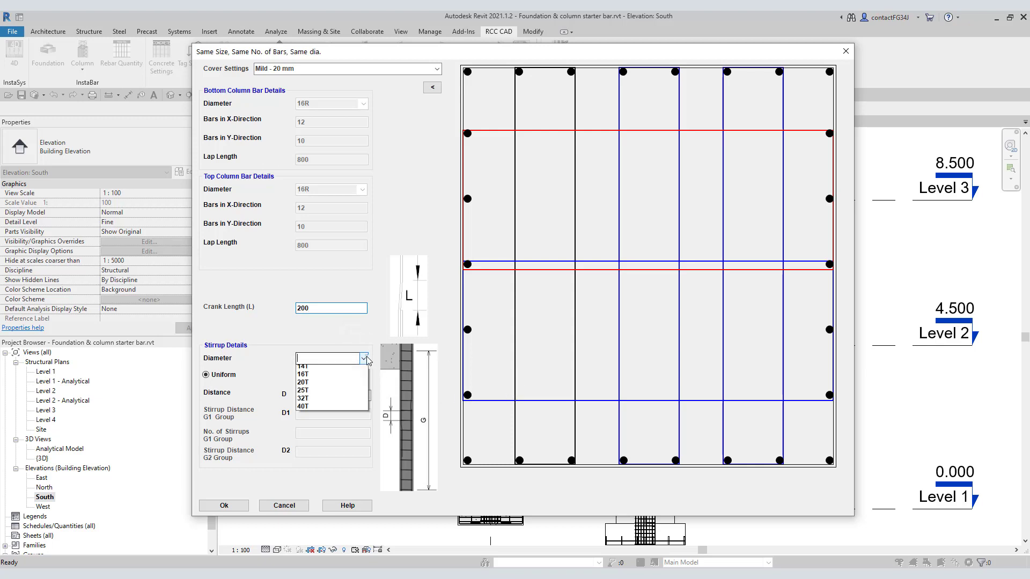
pyautogui.click(344, 384)
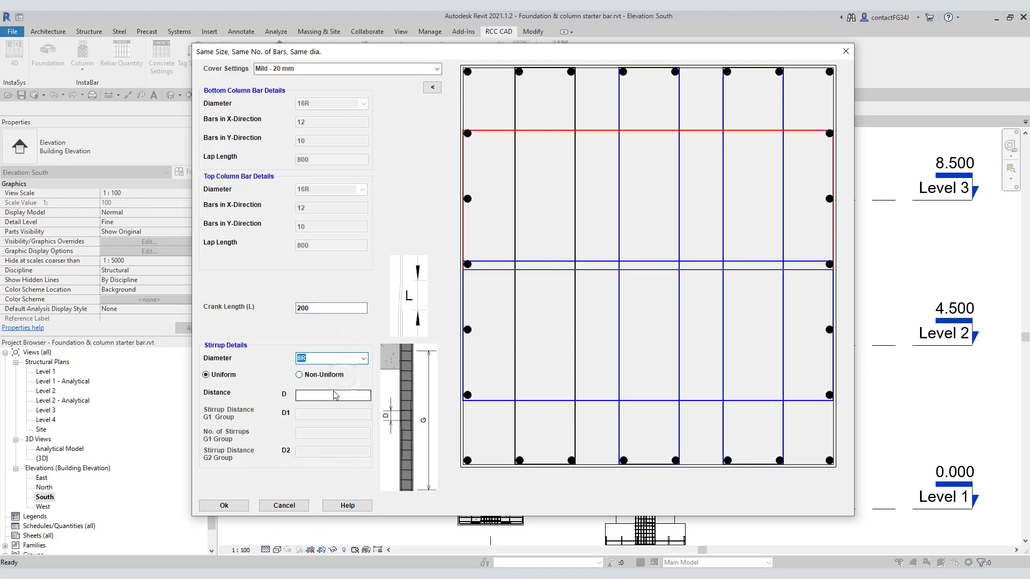
pyautogui.click(324, 375)
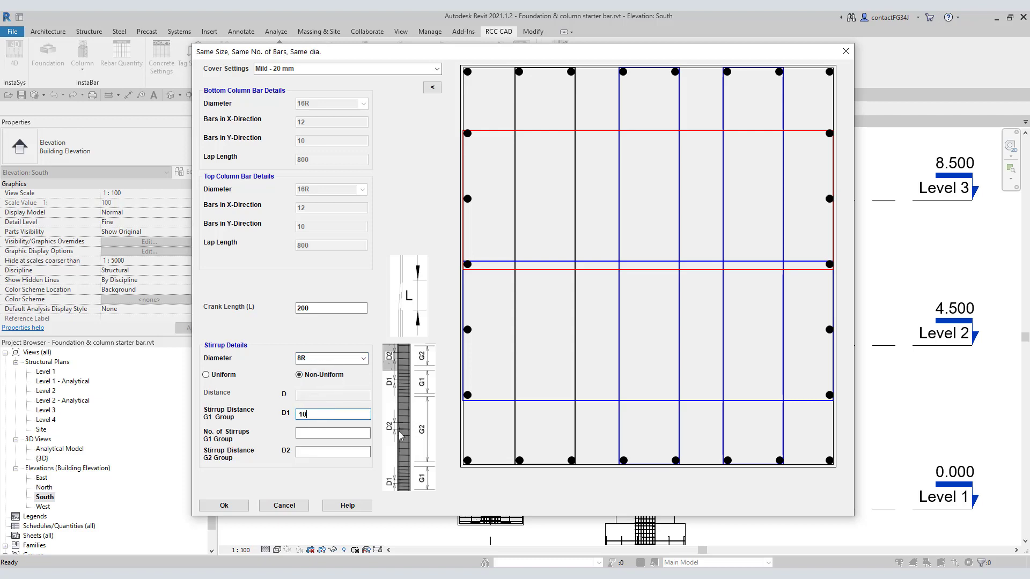
pyautogui.click(341, 433)
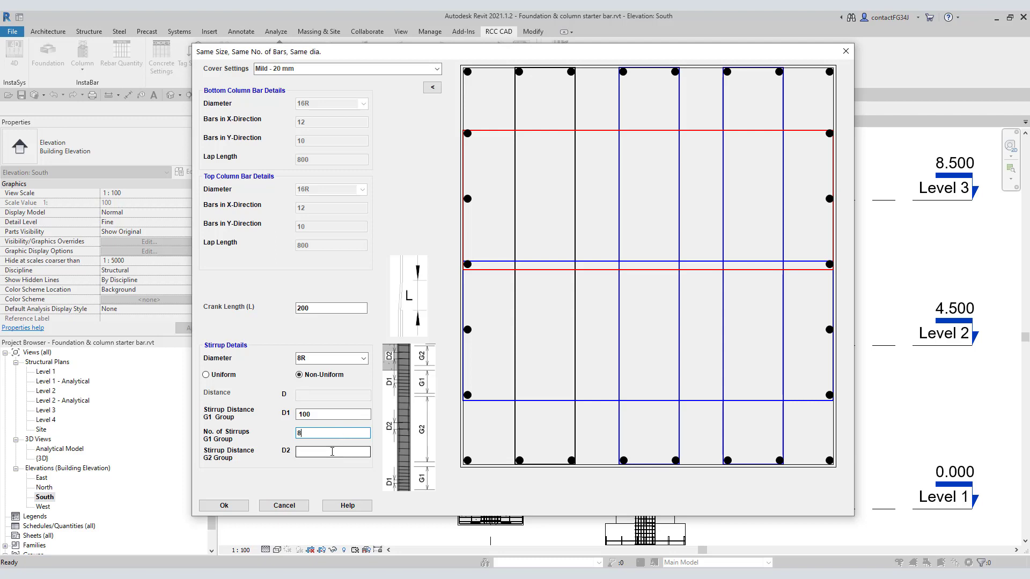
pyautogui.click(332, 452)
pyautogui.write('1')
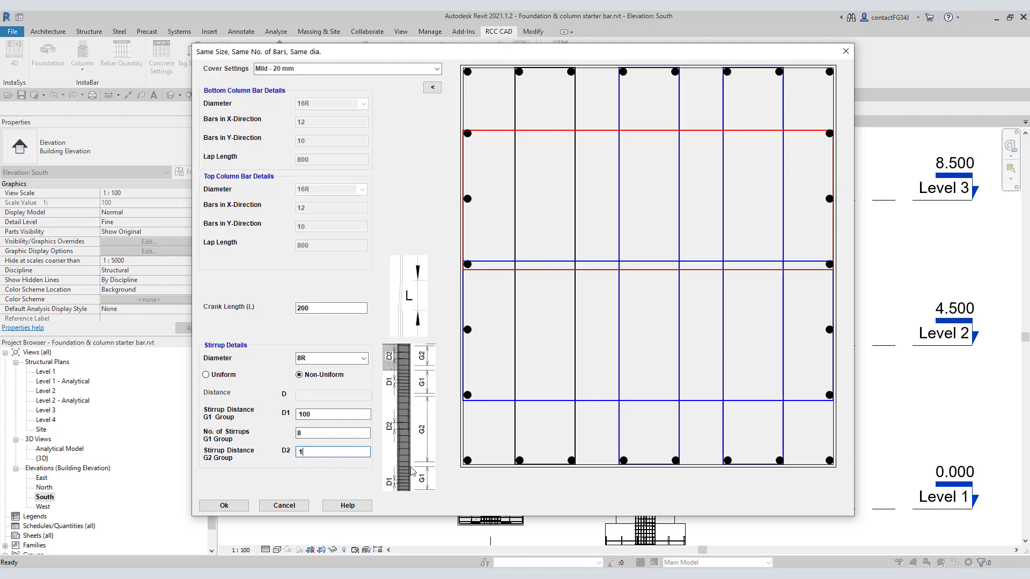
pyautogui.write('75')
pyautogui.click(243, 507)
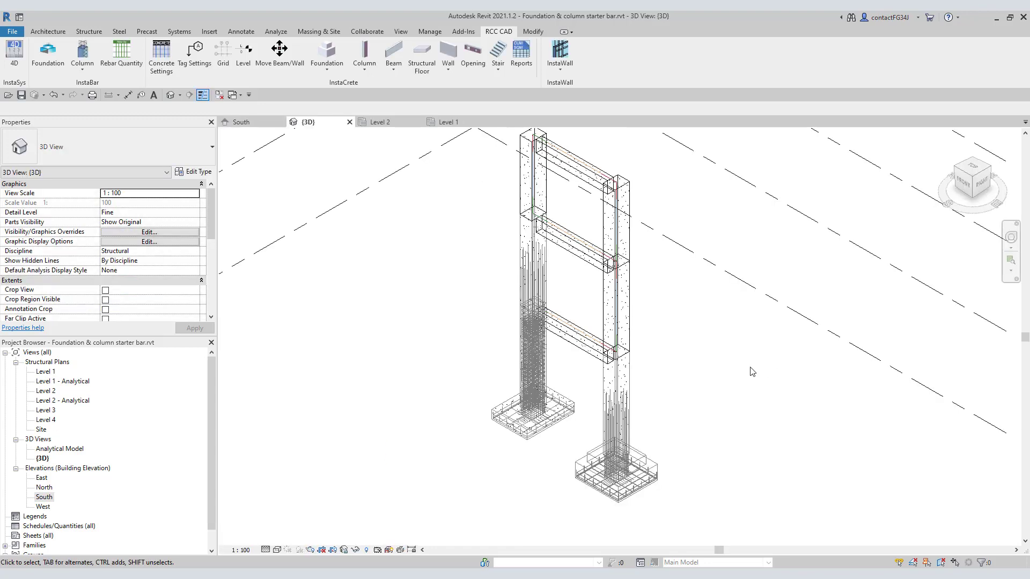
# Orbit and zoom to review both reinforced columns, then list the ten column rebar options.
pyautogui.scroll(-1, 753, 372)
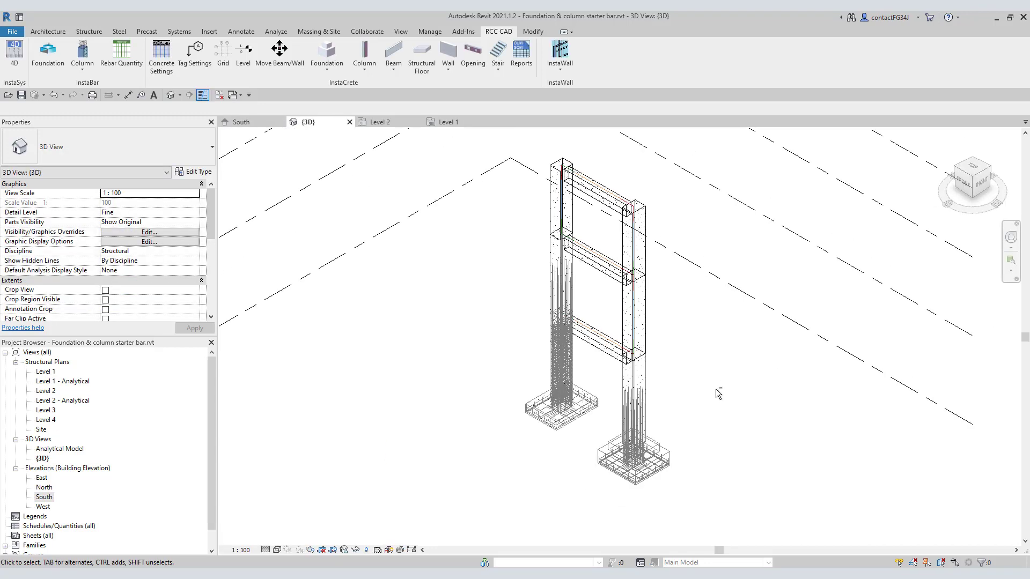
pyautogui.keyDown('shift'); pyautogui.moveTo(719, 395); pyautogui.dragTo(739, 358, button='middle'); pyautogui.keyUp('shift')
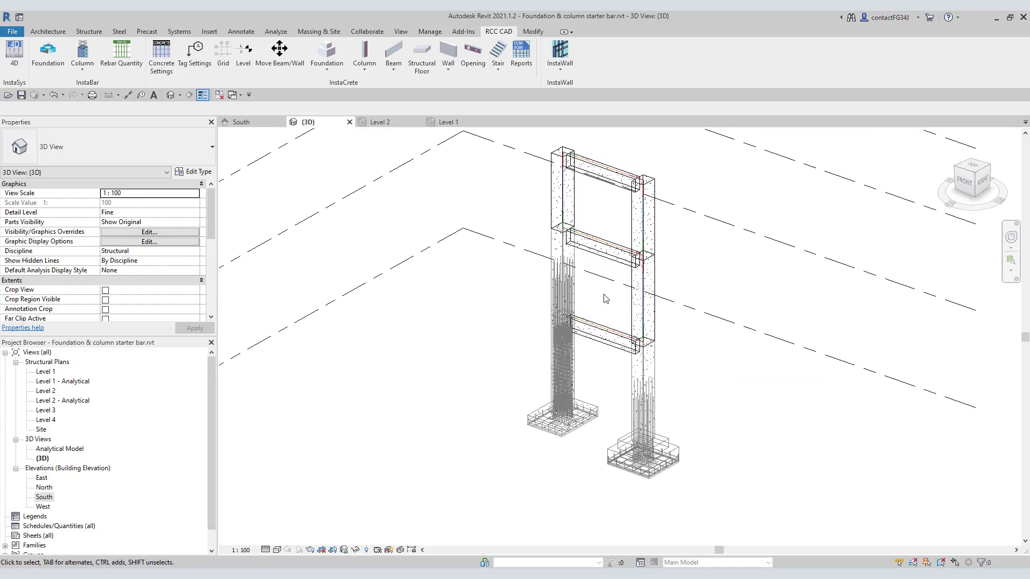
pyautogui.scroll(2, 604, 298)
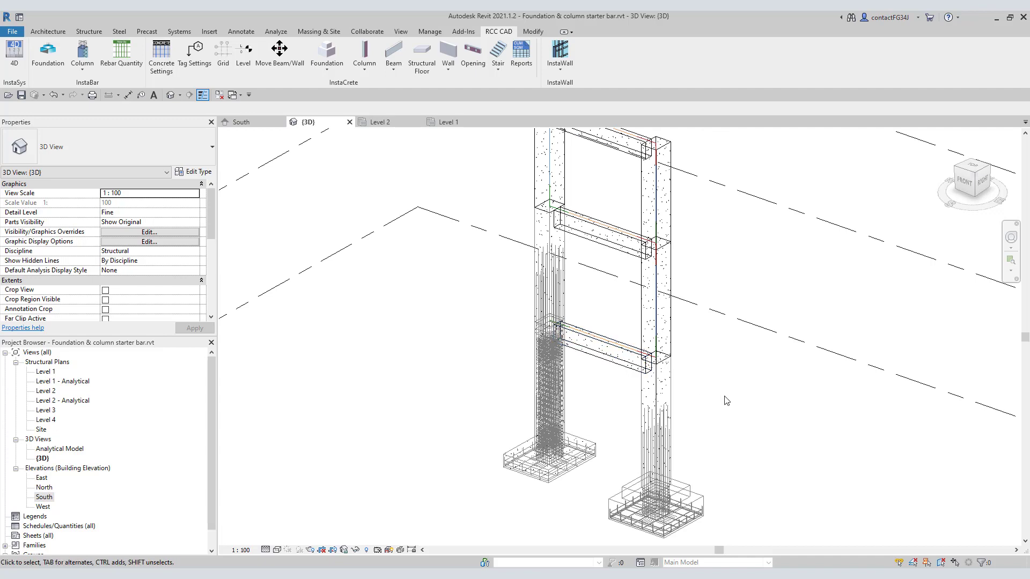
pyautogui.scroll(-2, 617, 250)
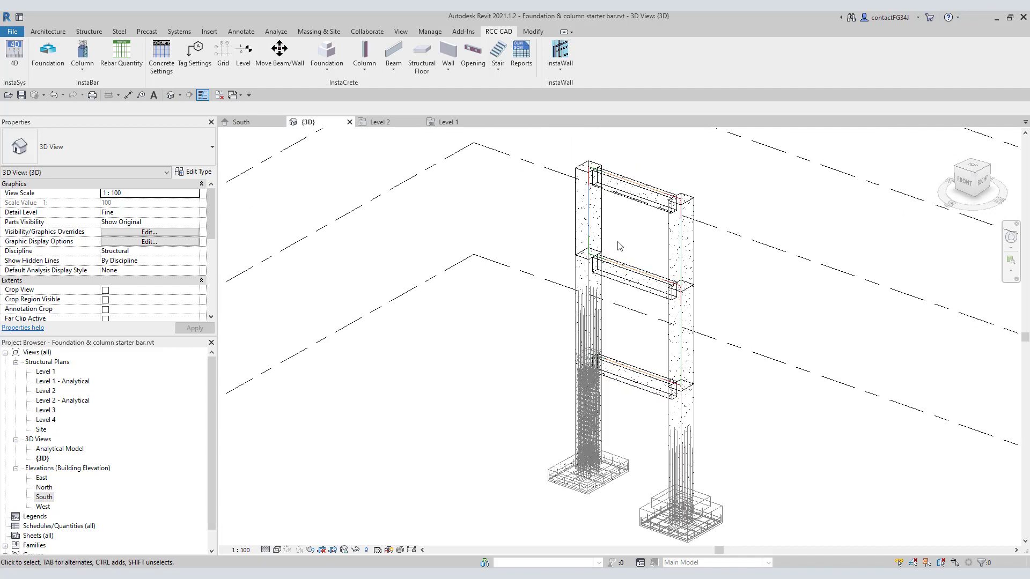
pyautogui.click(82, 61)
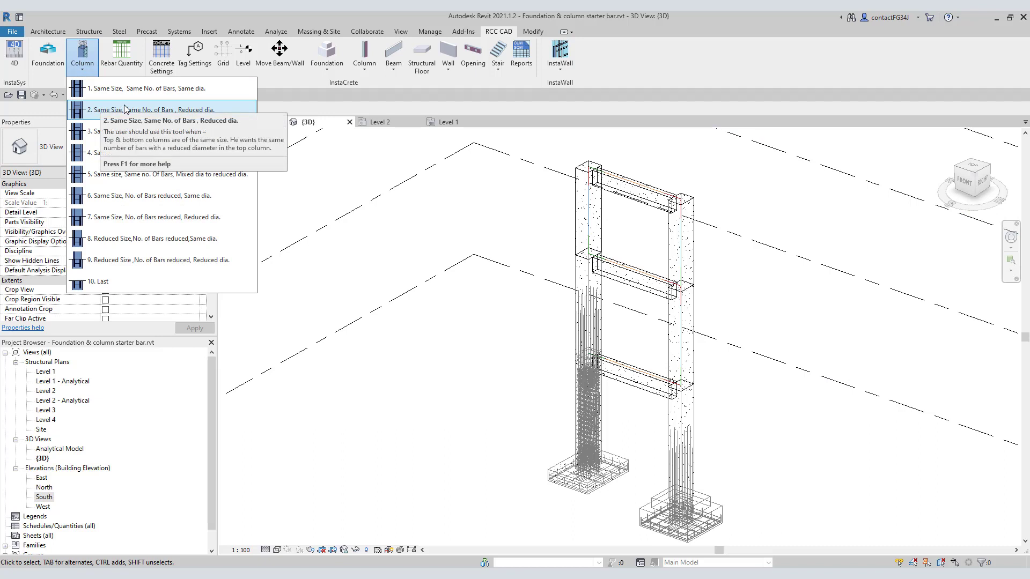
# Choose '2. Same Size, Same No. of Bars, Reduced dia.' and pick the top column.
pyautogui.click(284, 194)
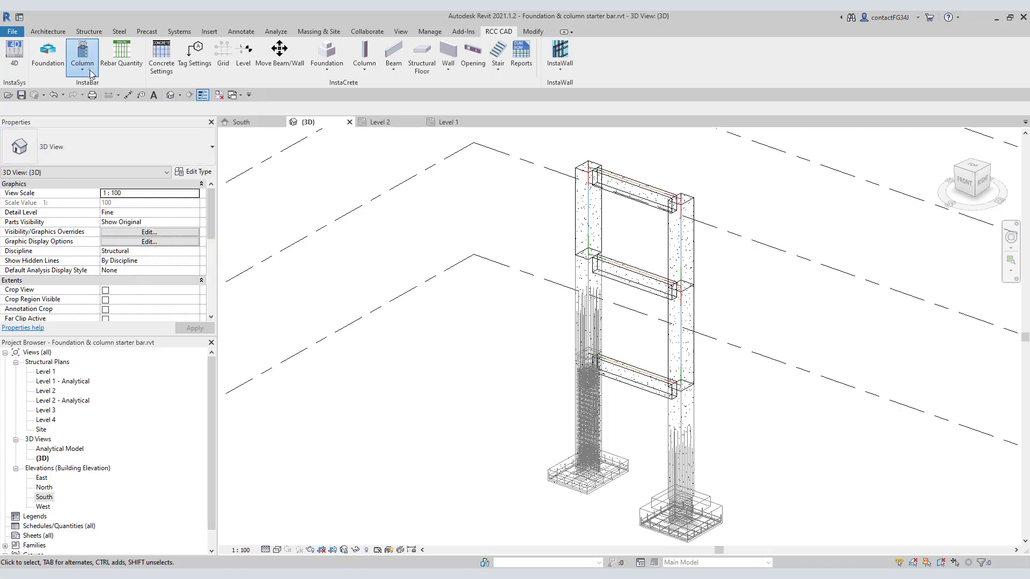
pyautogui.click(82, 56)
pyautogui.click(96, 110)
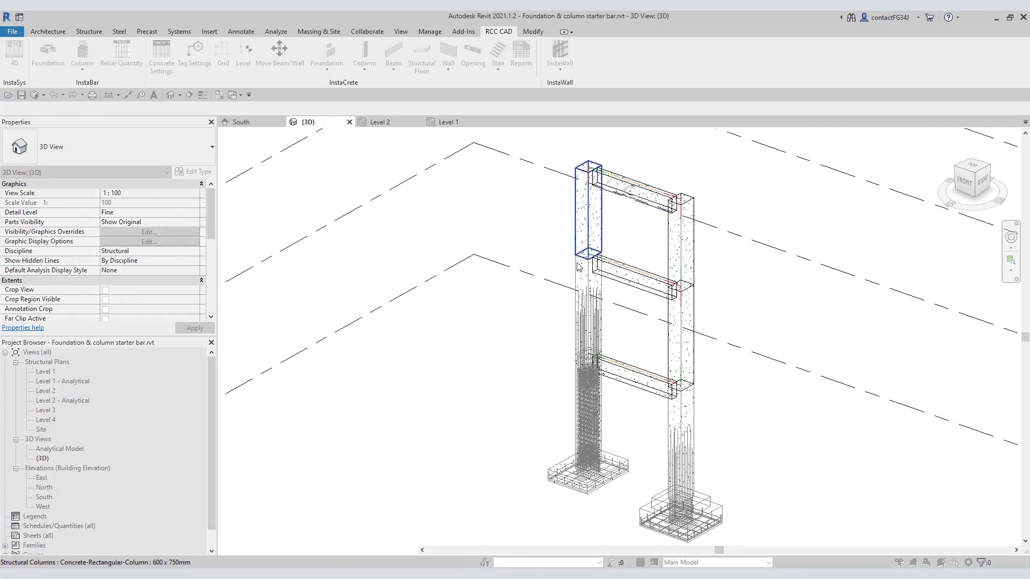
pyautogui.press('Escape')
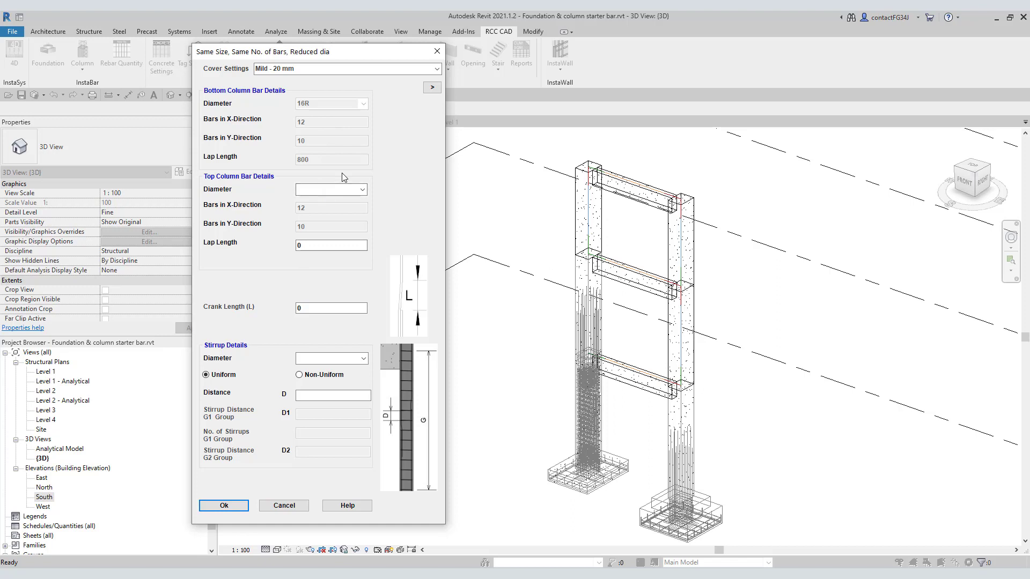
# Set the top-column bars to 12R with 600 lap and review the crank length in the preview.
pyautogui.click(363, 191)
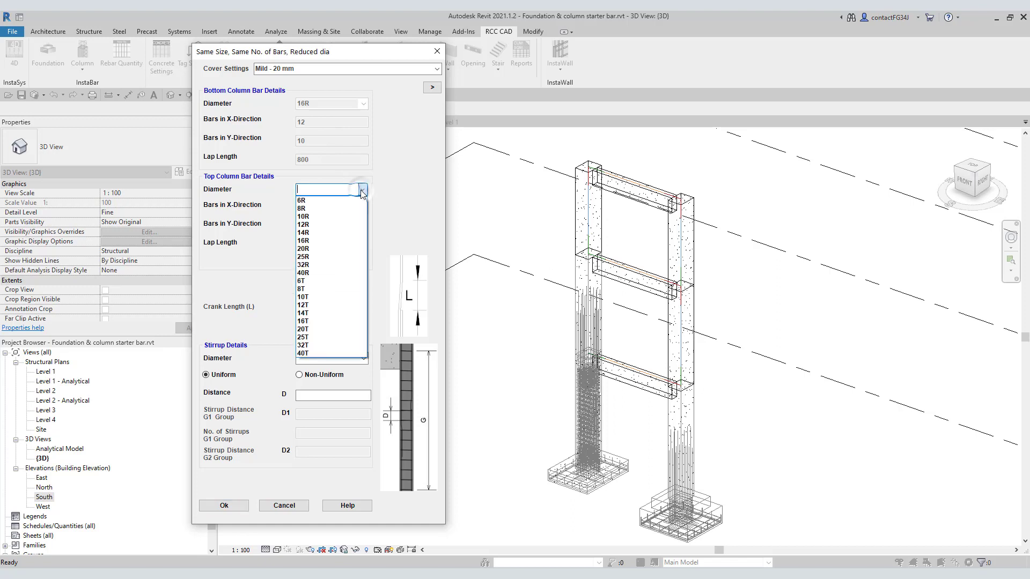
pyautogui.click(343, 225)
pyautogui.click(294, 245)
pyautogui.doubleClick(298, 245)
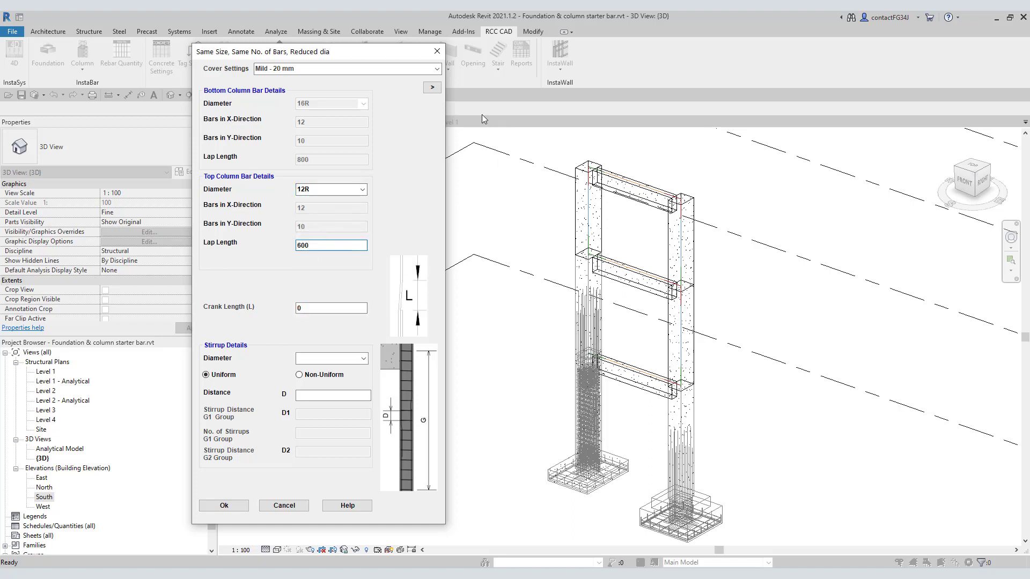
pyautogui.click(434, 89)
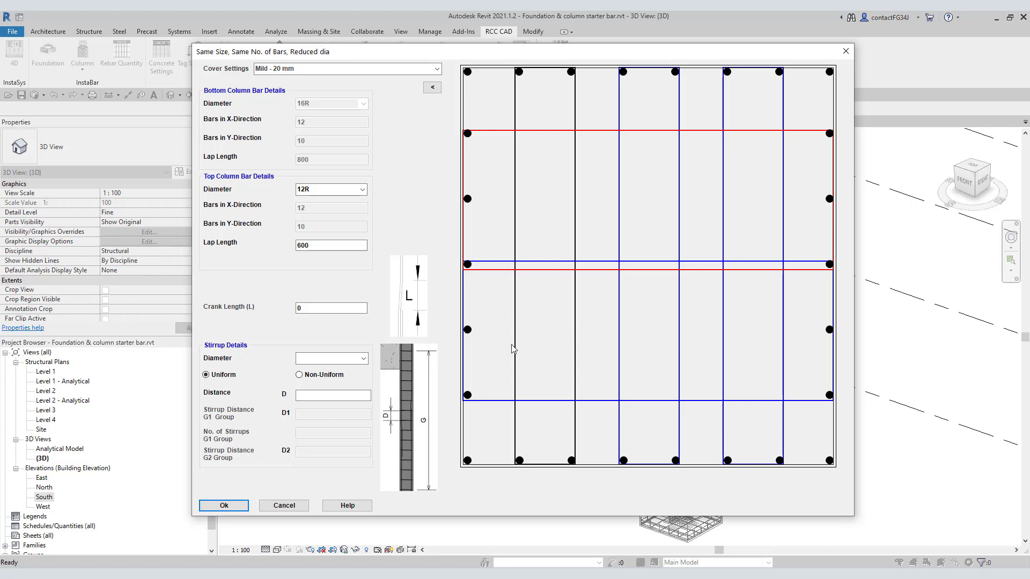
pyautogui.doubleClick(305, 309)
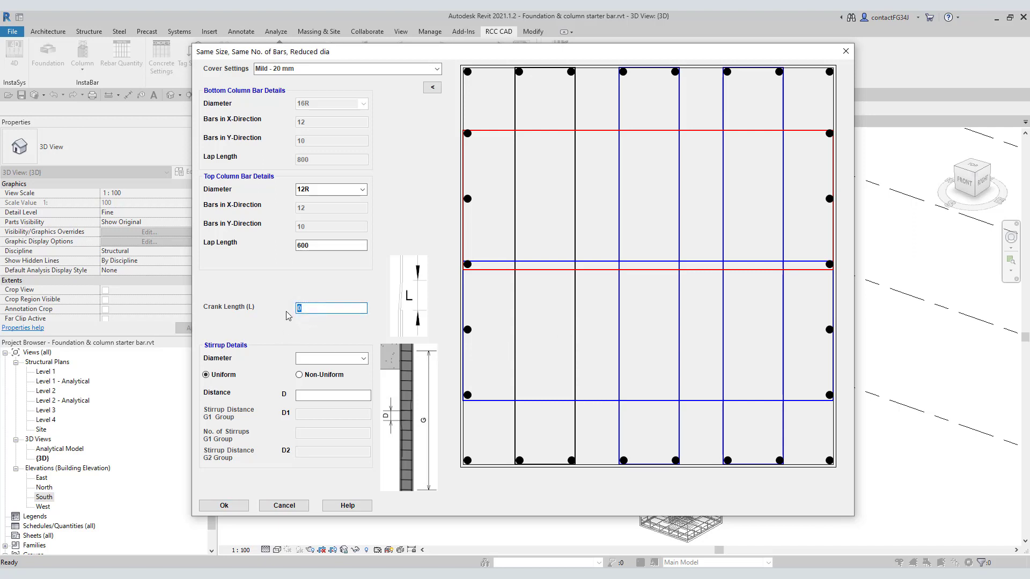
# Give the stirrups 8R non-uniform spacing (D1 100, 8 in G1, D2 175) and confirm.
pyautogui.click(363, 358)
pyautogui.click(324, 378)
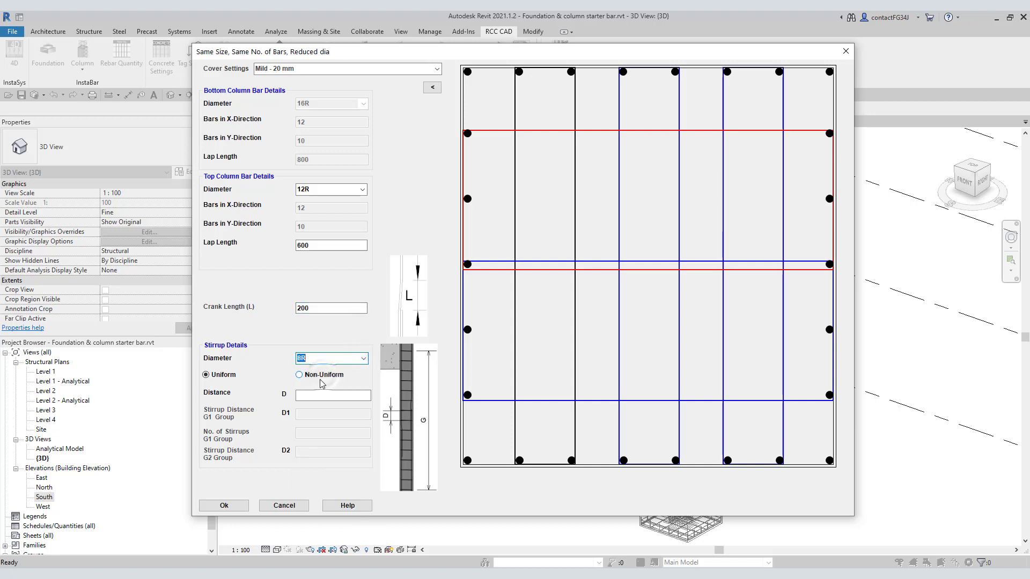
pyautogui.click(322, 379)
pyautogui.click(311, 413)
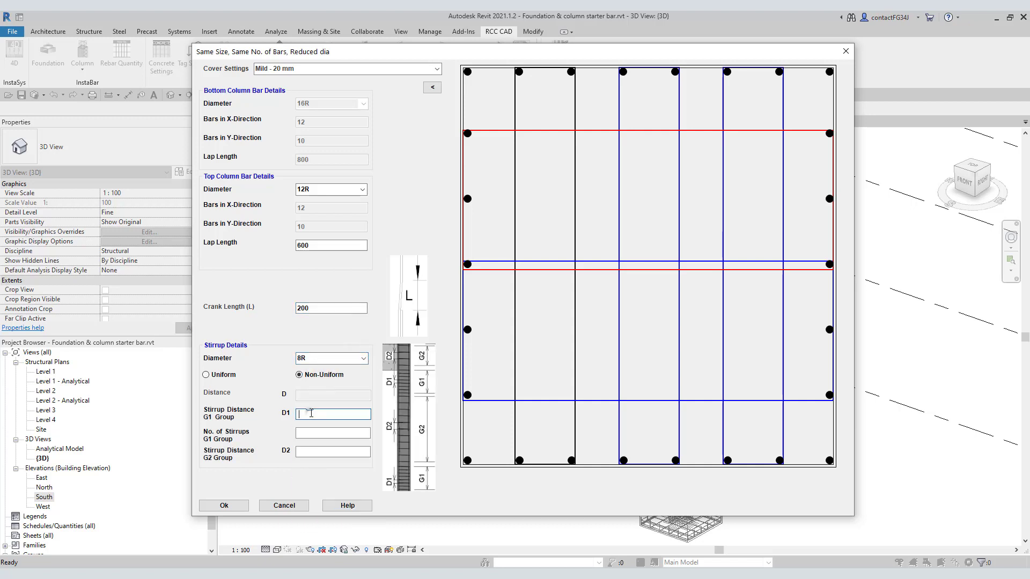
pyautogui.write('100')
pyautogui.click(304, 433)
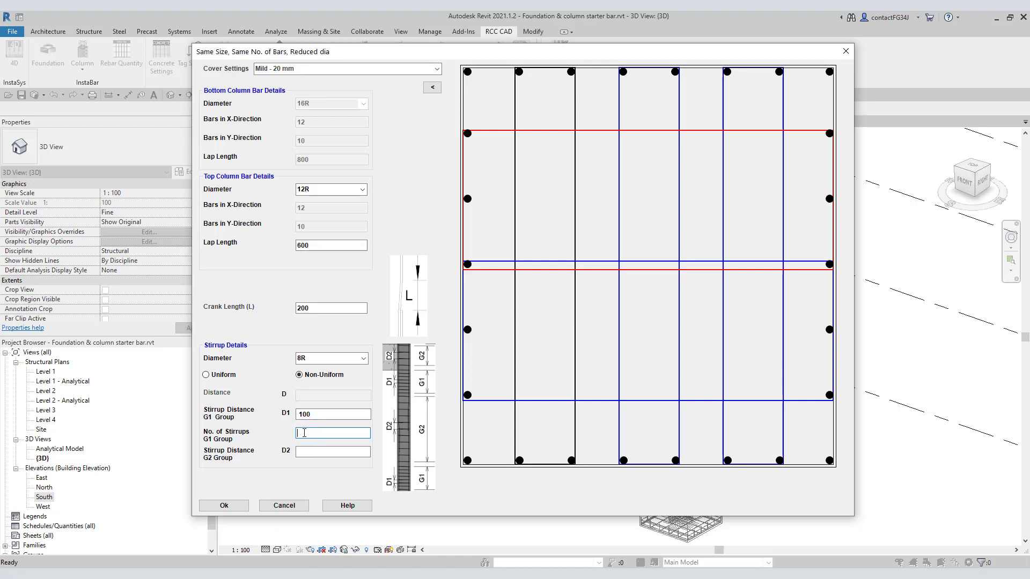
pyautogui.click(300, 453)
pyautogui.write('175')
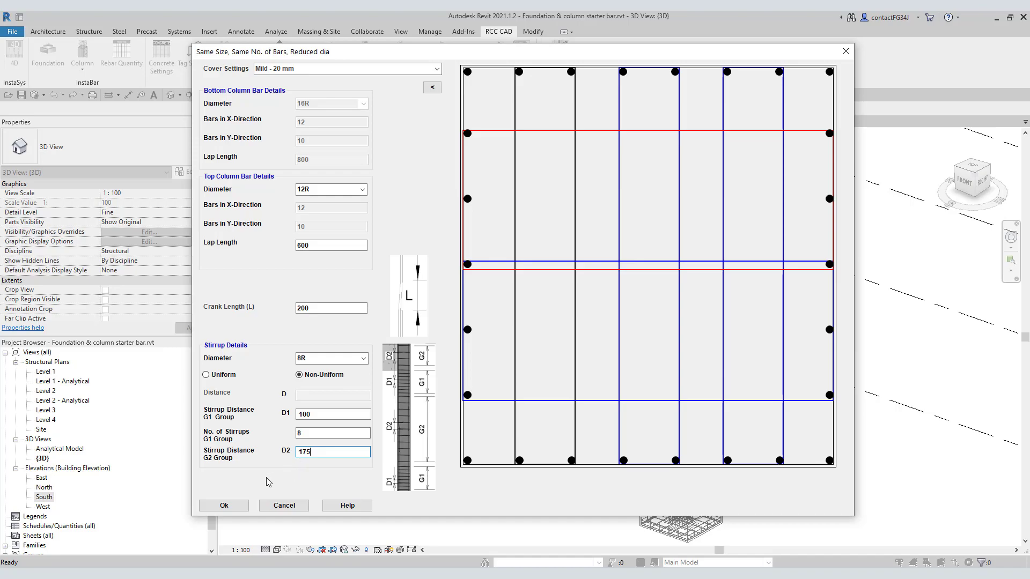
pyautogui.click(228, 504)
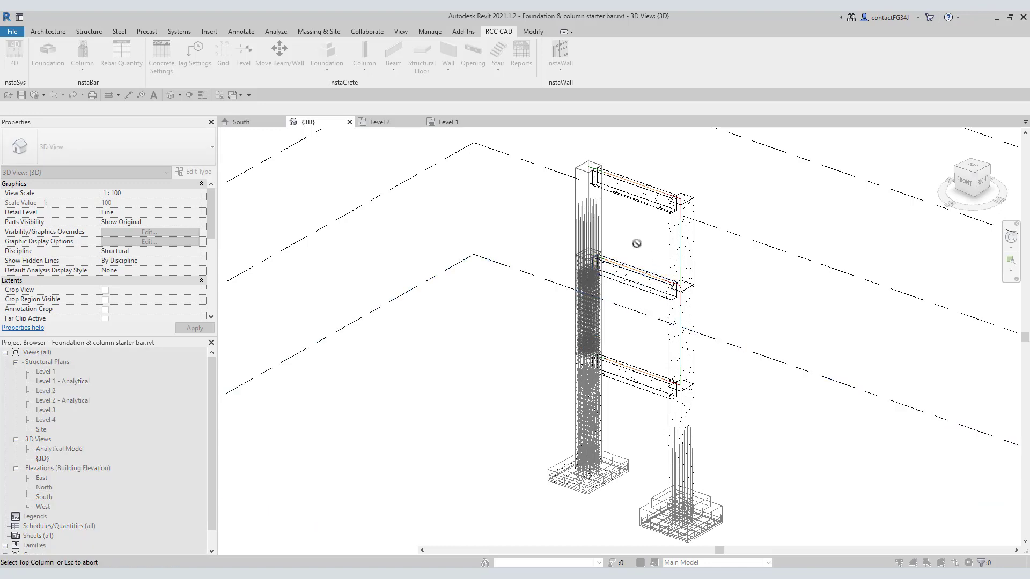
# Place the reduced-diameter rebar in the top column and dismiss the duplicate Mark warning.
pyautogui.scroll(4, 636, 243)
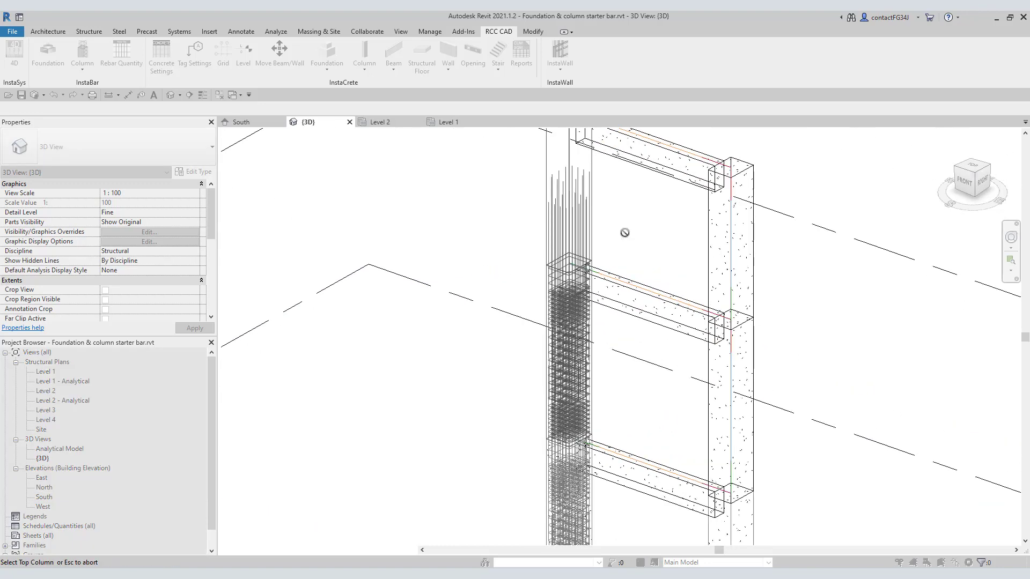
pyautogui.click(582, 301)
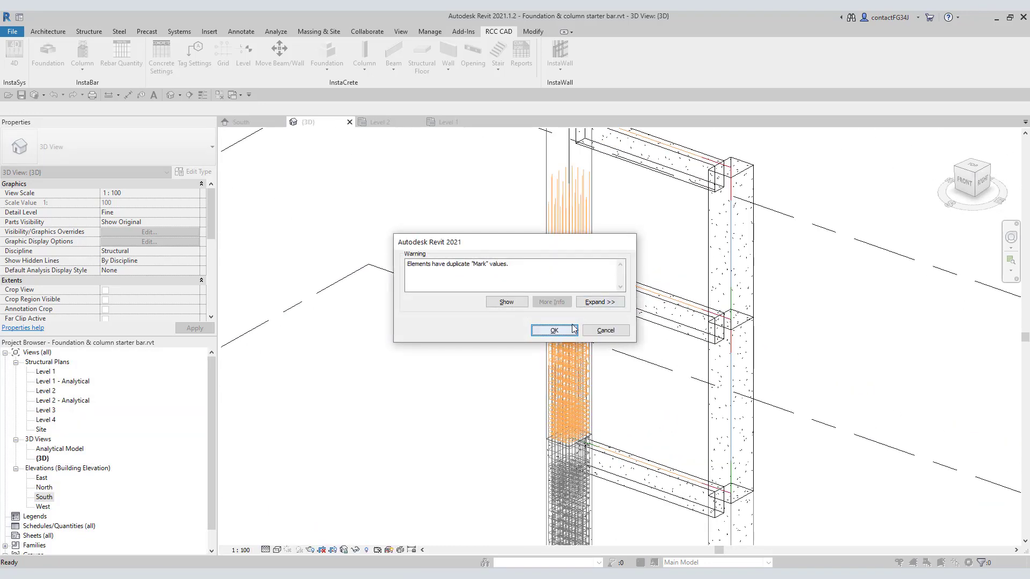
pyautogui.click(571, 329)
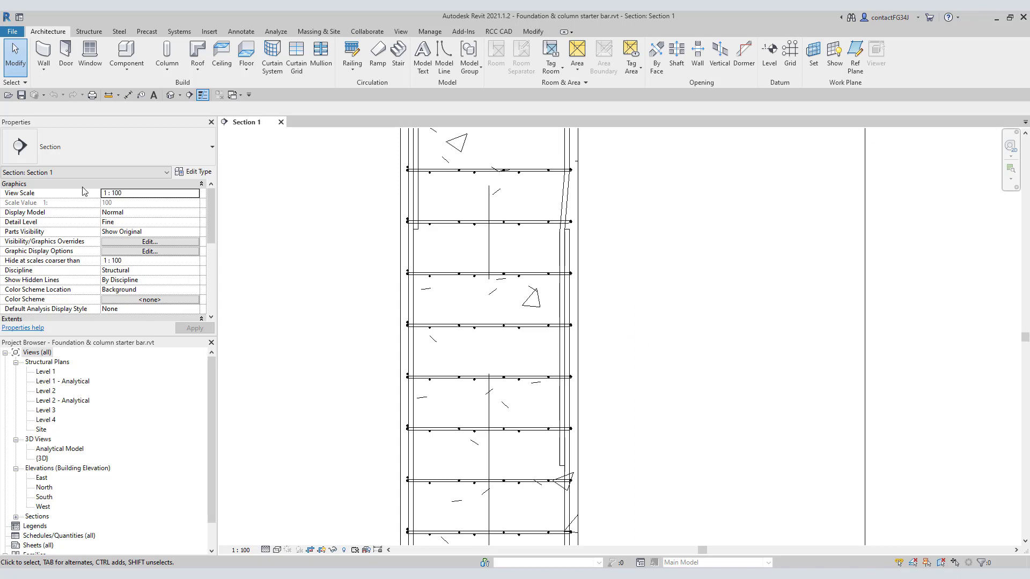
# Take a first Measure reading in Section 1 from a bar end to the lap's far end.
pyautogui.click(108, 95)
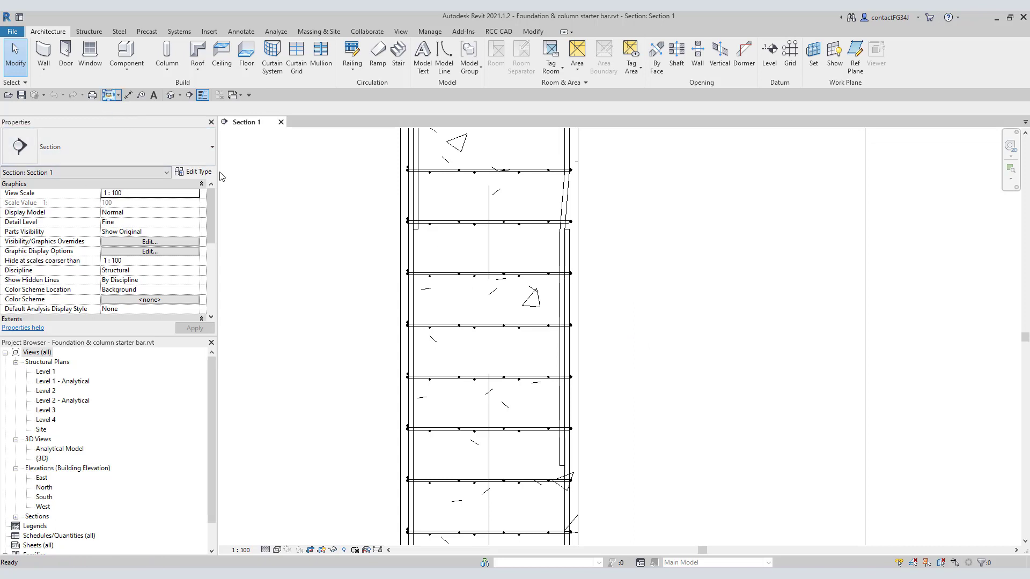
pyautogui.click(565, 465)
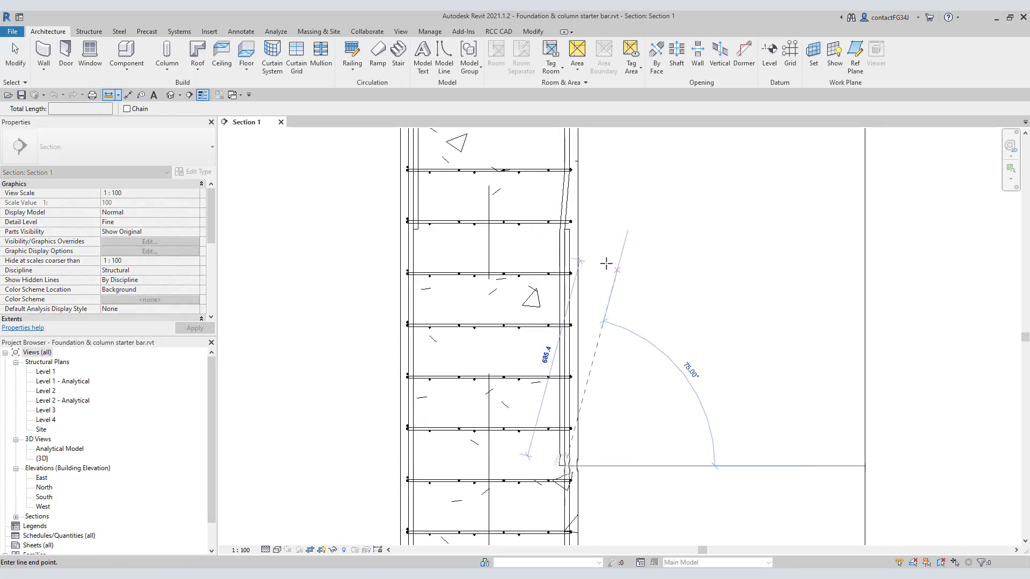
pyautogui.click(566, 229)
pyautogui.press('Escape')
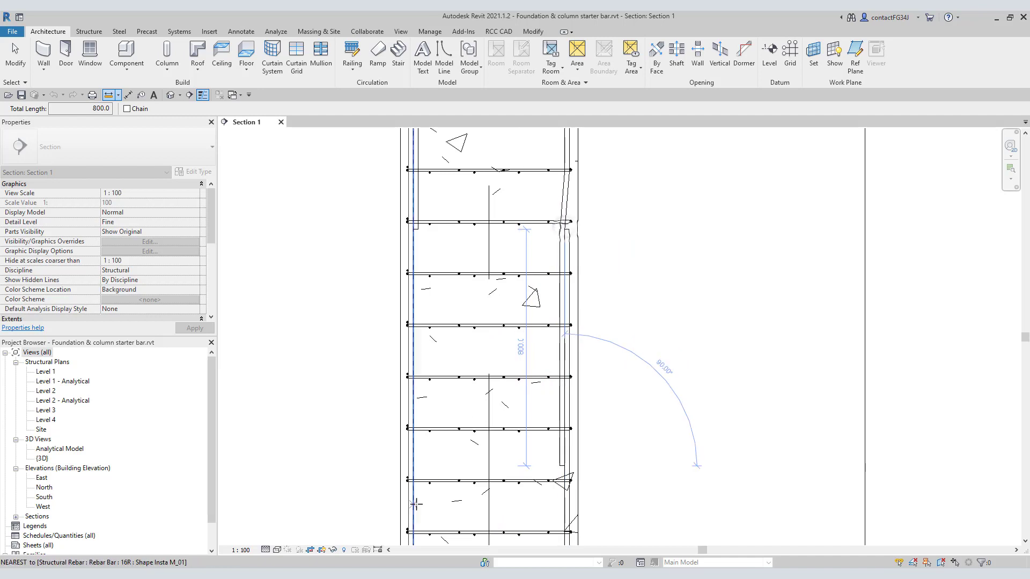
pyautogui.press('Escape')
# Measure the 12R bar lap in Section 1, confirming 800.0.
pyautogui.scroll(-5, 651, 328)
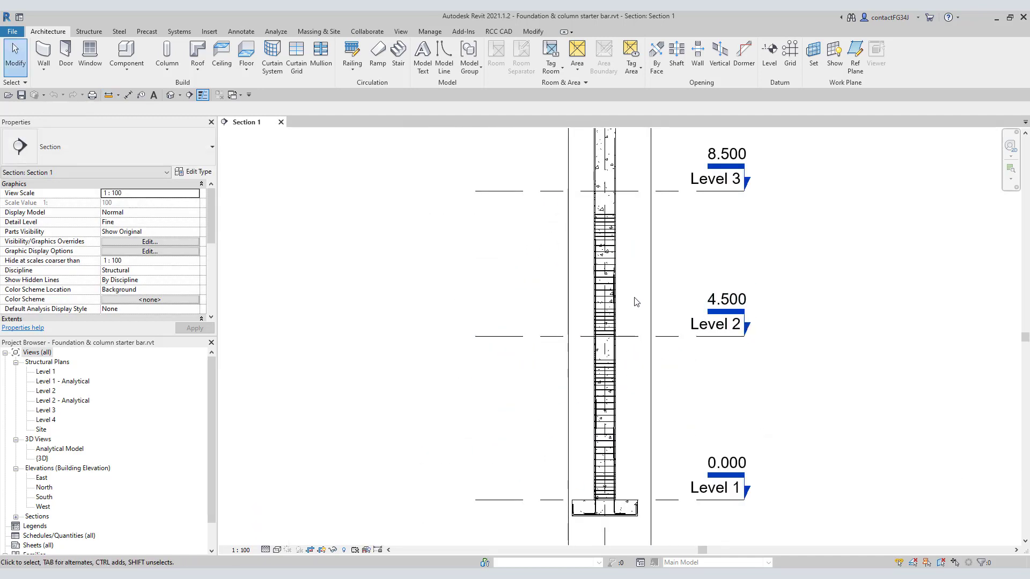
pyautogui.scroll(5, 635, 302)
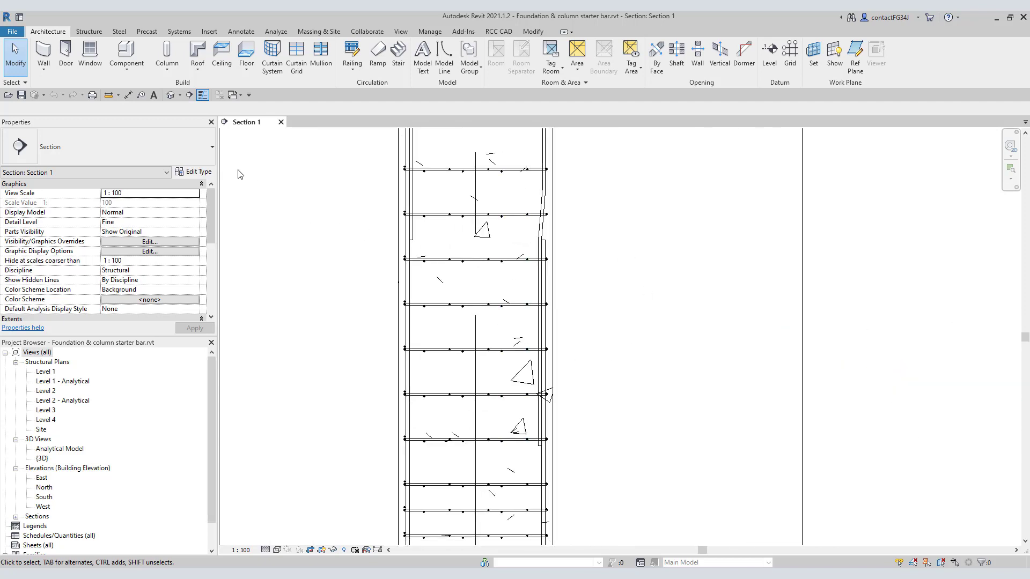
pyautogui.press('Return')
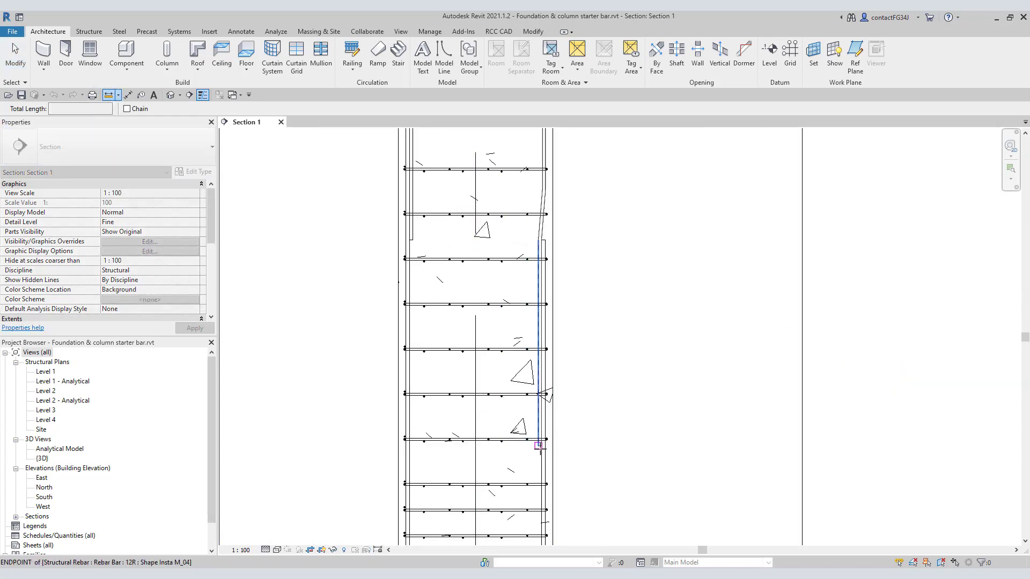
pyautogui.click(538, 445)
pyautogui.click(541, 240)
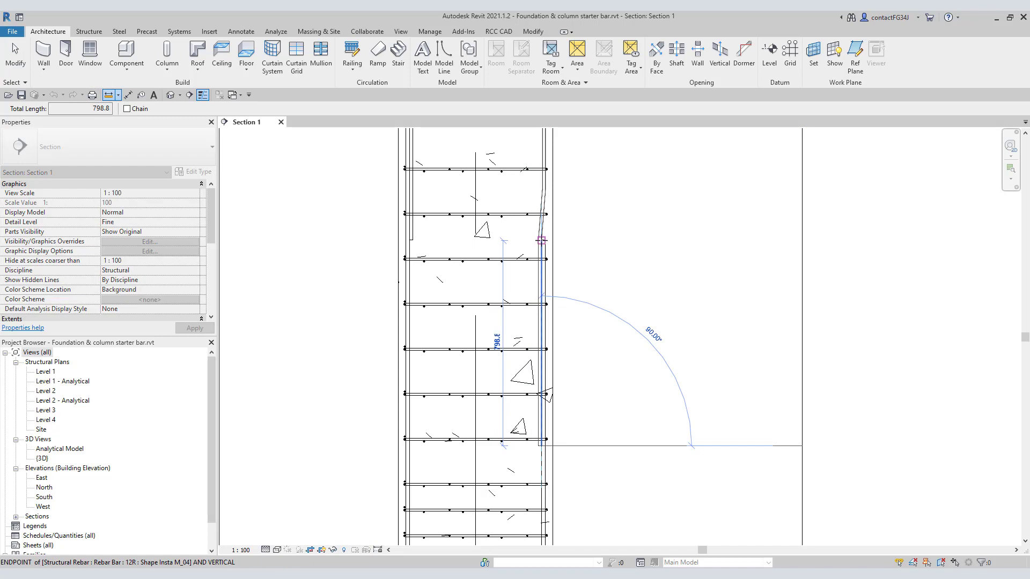
pyautogui.click(542, 239)
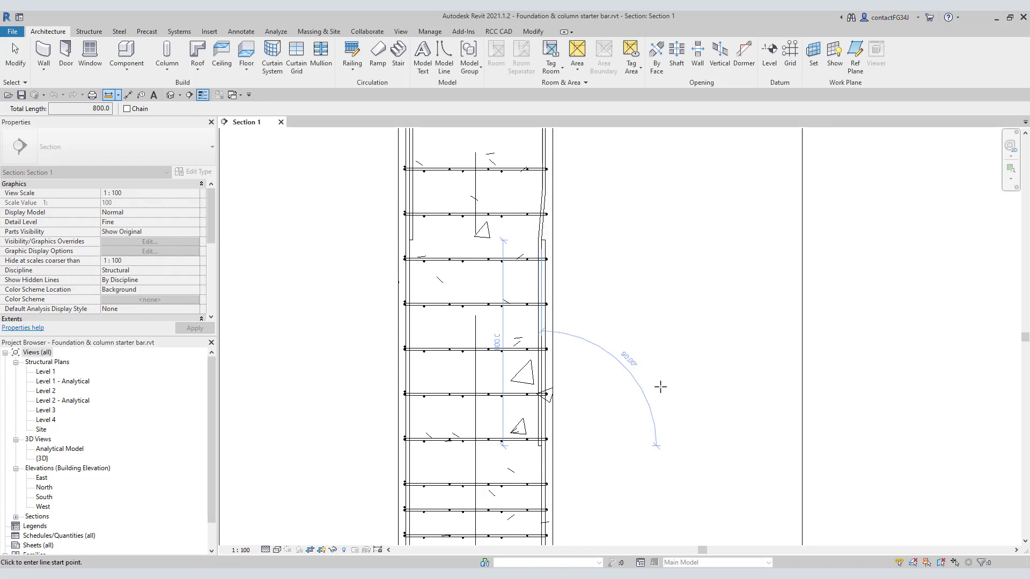
pyautogui.press('Escape')
# Measure the upper bar lap toward Level 3, confirming 600.0.
pyautogui.moveTo(660, 387); pyautogui.dragTo(651, 540, button='middle')
pyautogui.moveTo(665, 225); pyautogui.dragTo(430, 164, button='middle')
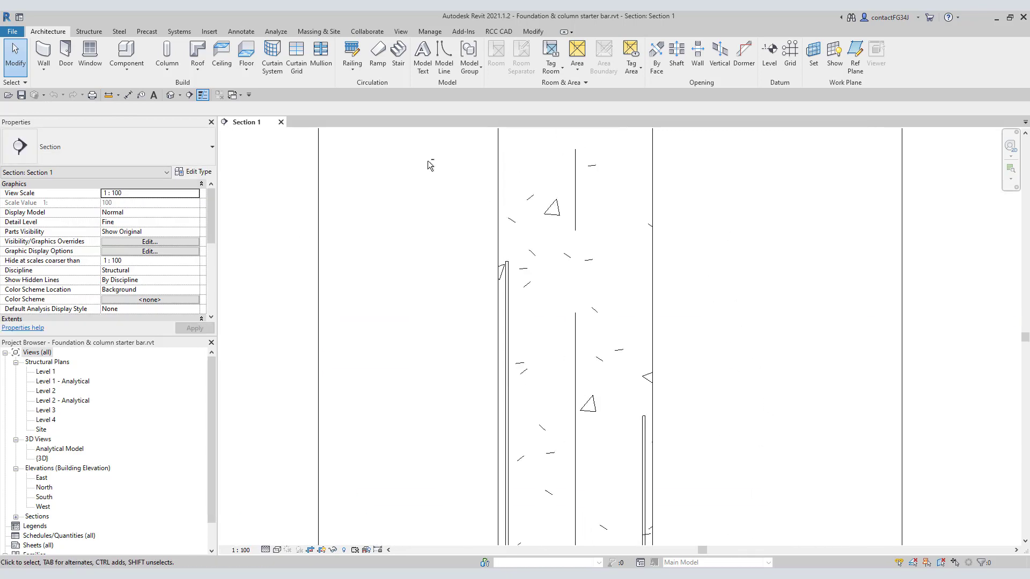
pyautogui.click(109, 95)
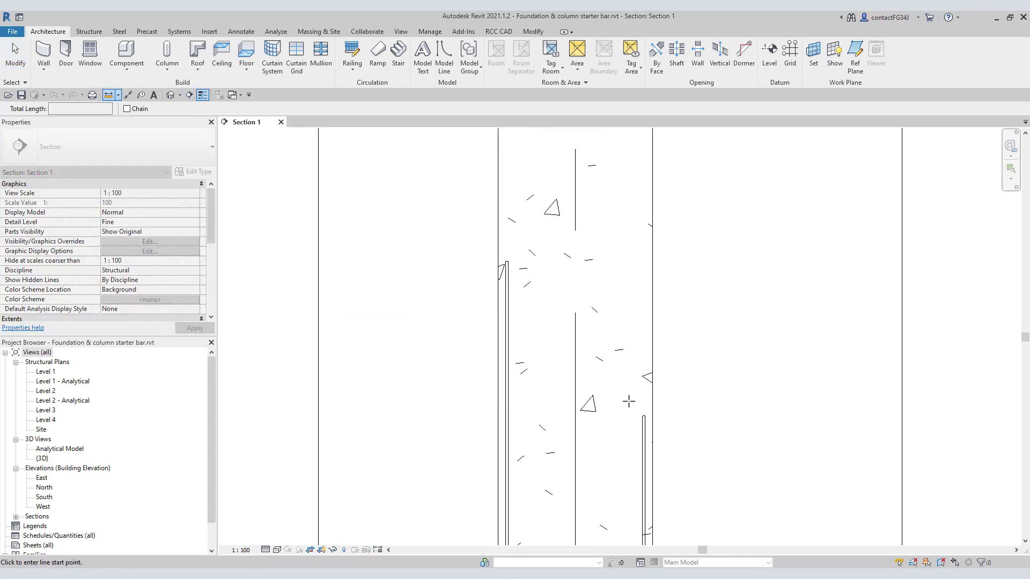
pyautogui.click(644, 416)
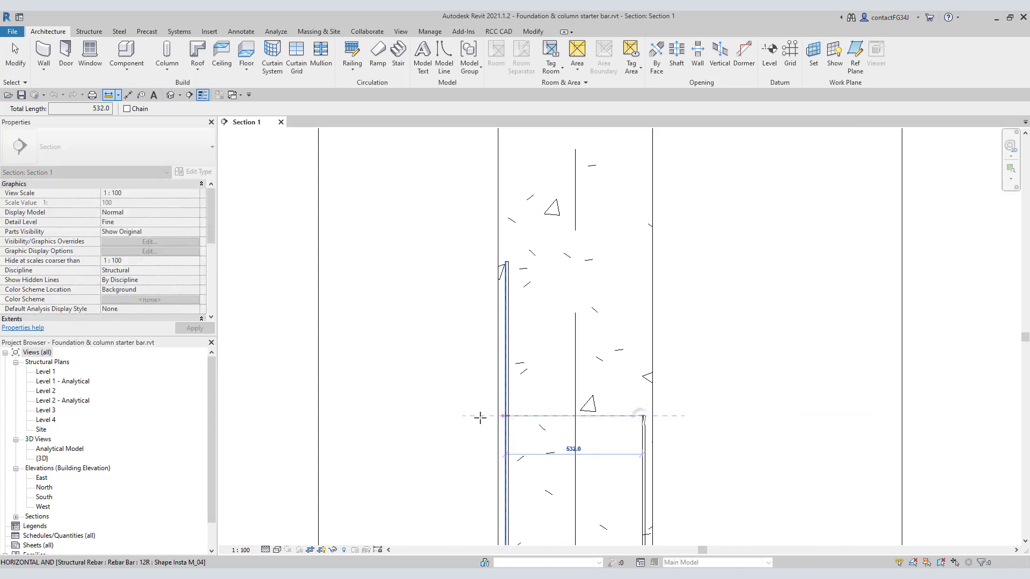
pyautogui.click(508, 416)
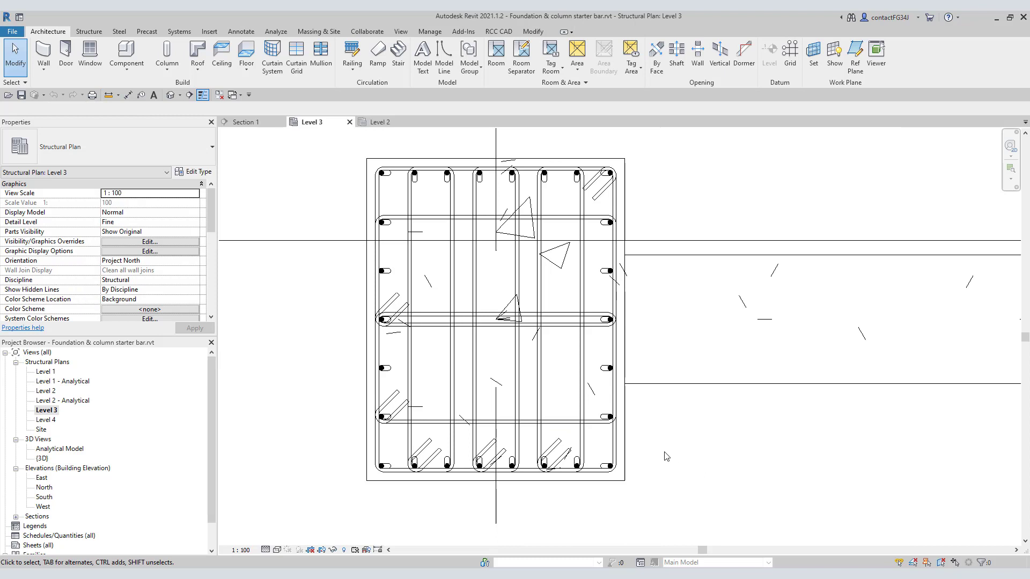
pyautogui.scroll(-2, 667, 456)
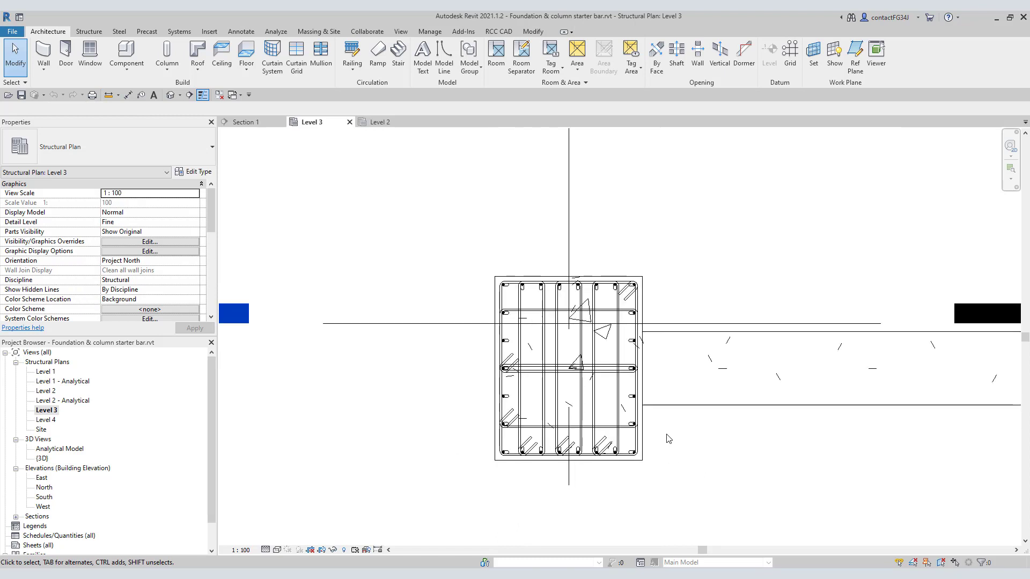
pyautogui.scroll(2, 668, 439)
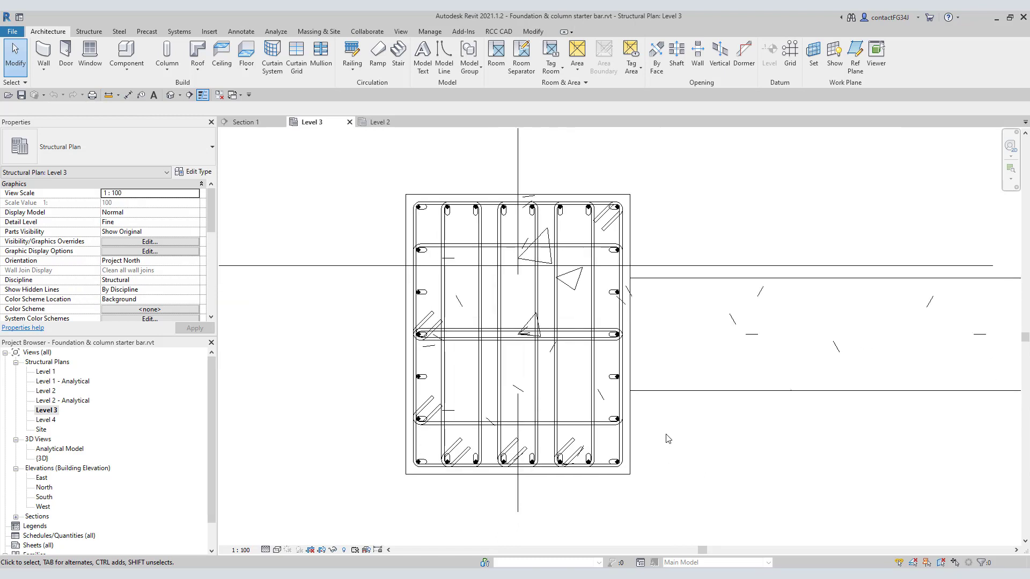
pyautogui.scroll(1, 667, 440)
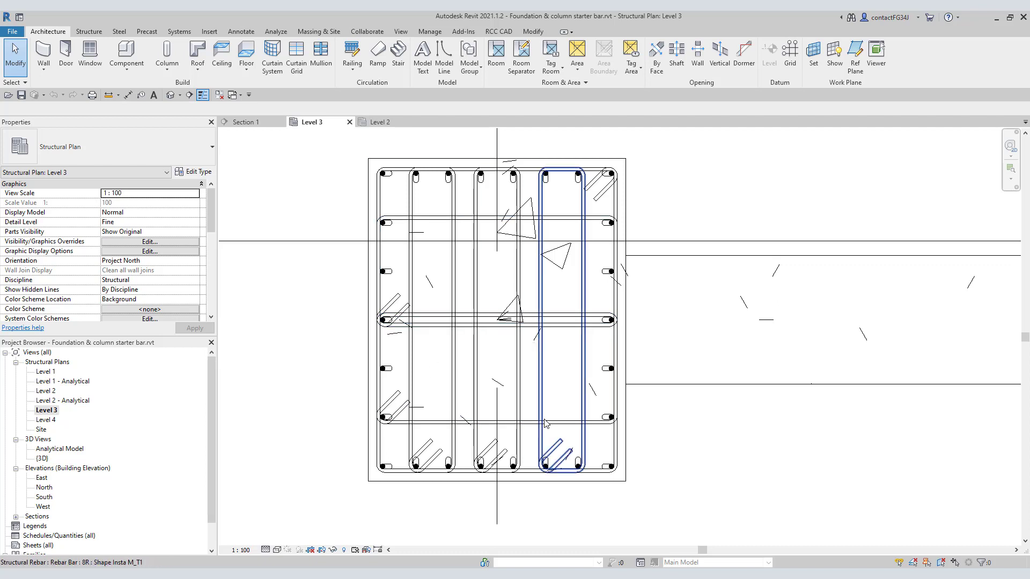
pyautogui.scroll(-1, 544, 418)
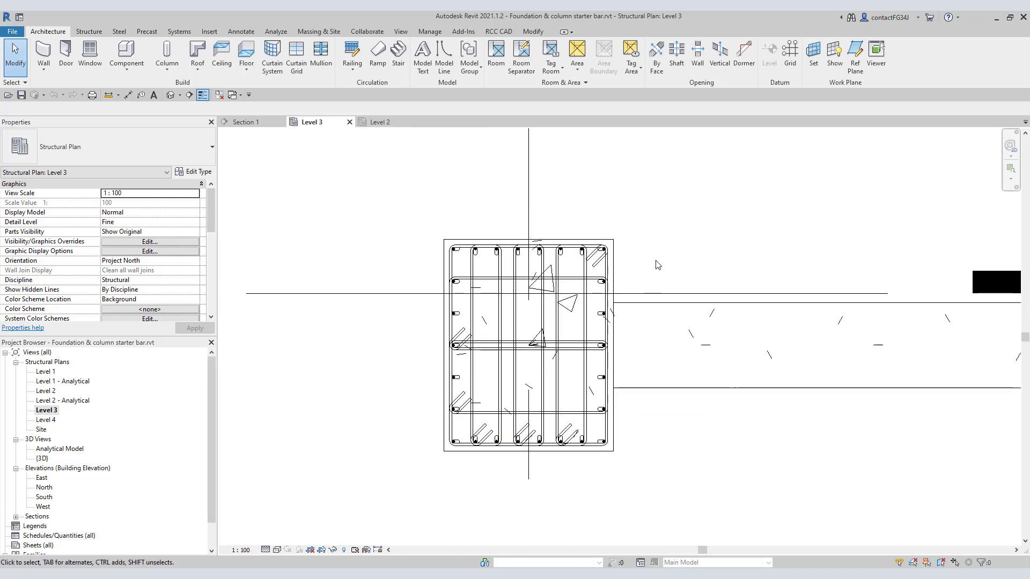